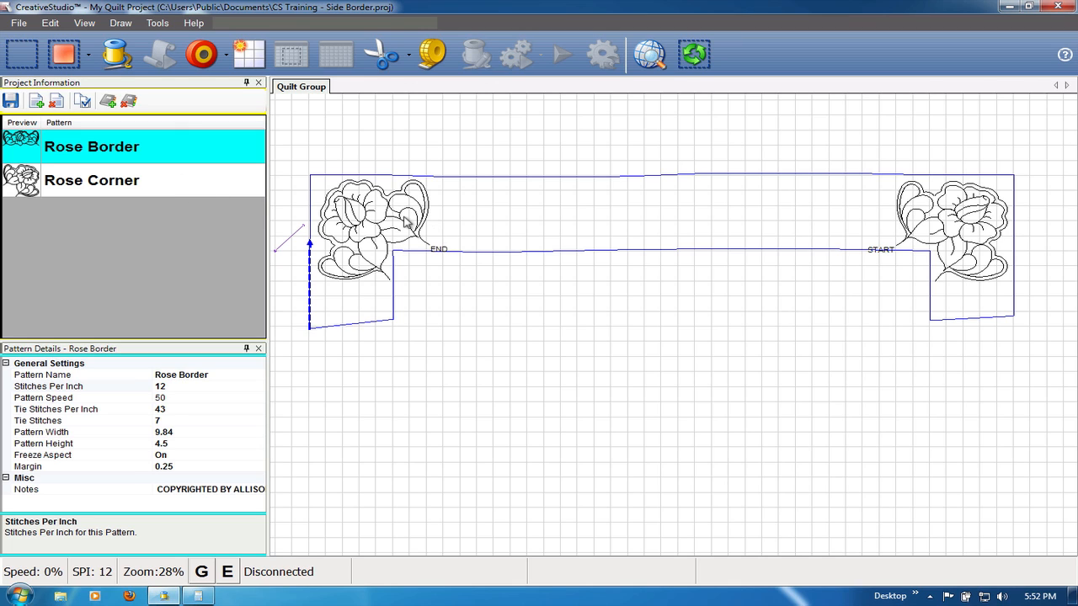
# - Draw a boundary that traces the outer edge of the left corner rose's upper leaf from its END point and closes back across the leaf
pyautogui.scroll(2, 407, 221)
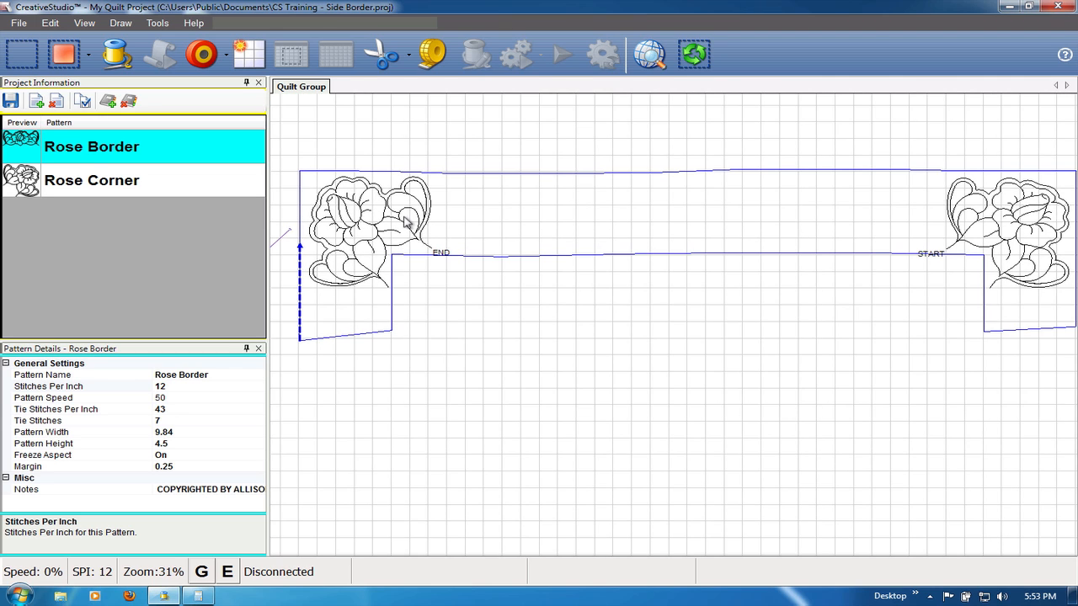
pyautogui.scroll(2, 322, 206)
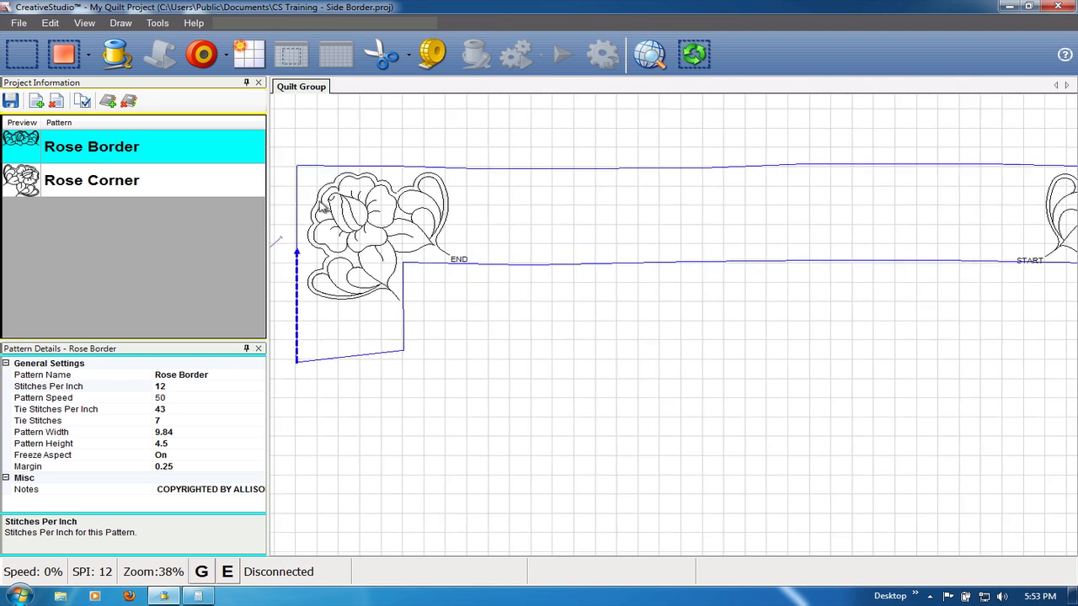
pyautogui.scroll(2, 322, 206)
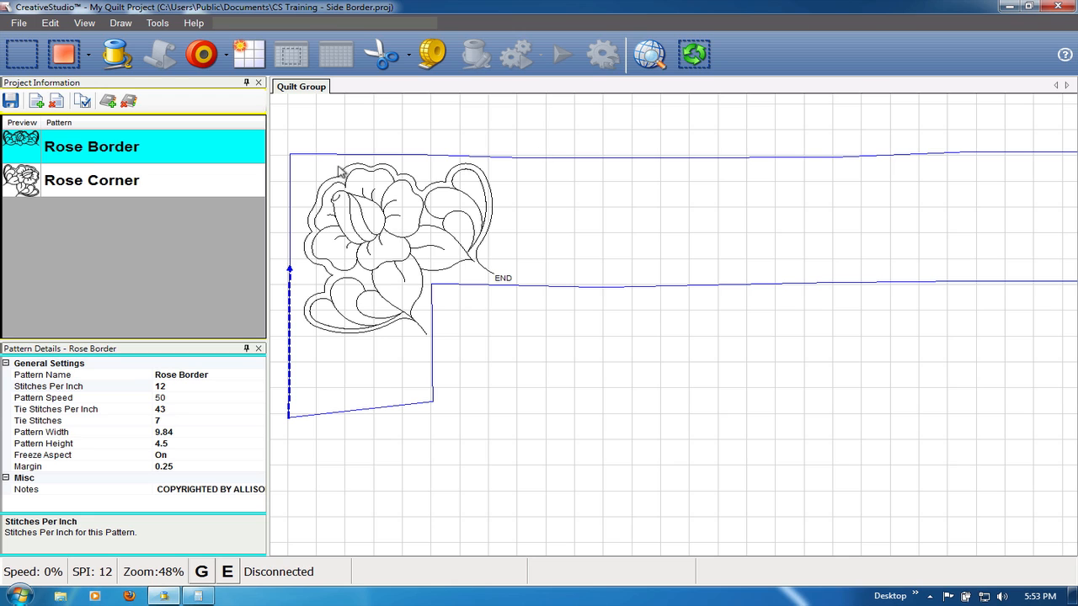
pyautogui.scroll(1, 357, 187)
pyautogui.scroll(3, 356, 187)
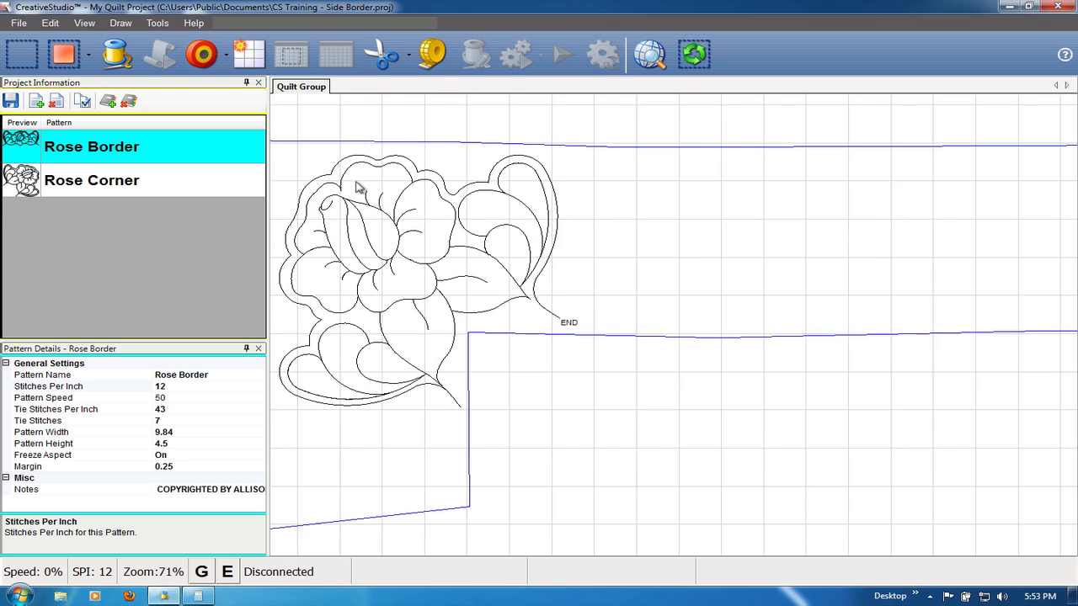
pyautogui.scroll(1, 525, 256)
pyautogui.scroll(2, 525, 256)
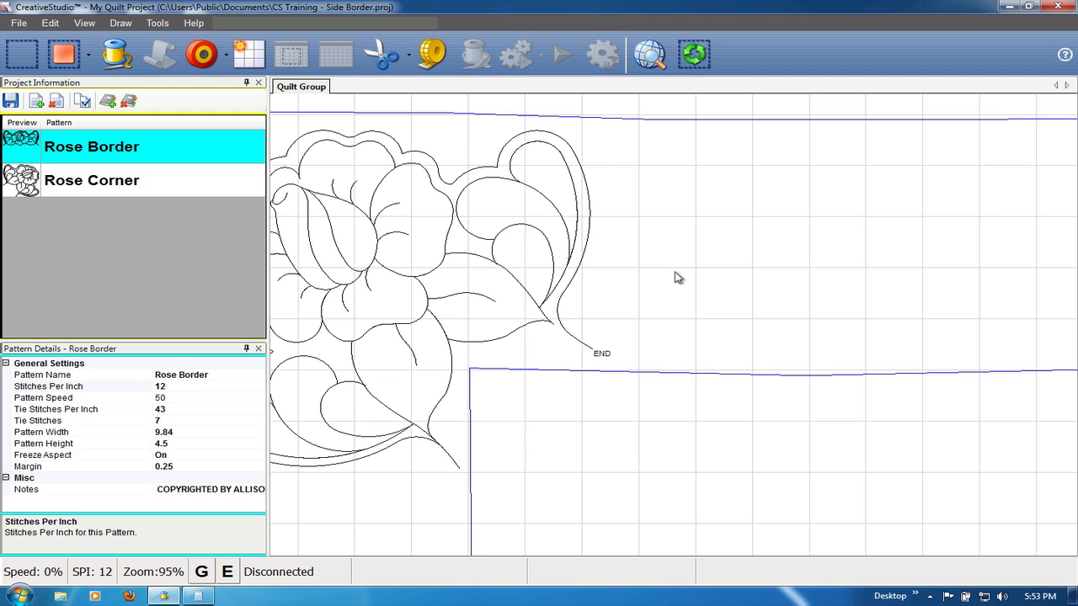
pyautogui.hotkey('alt', 'b')
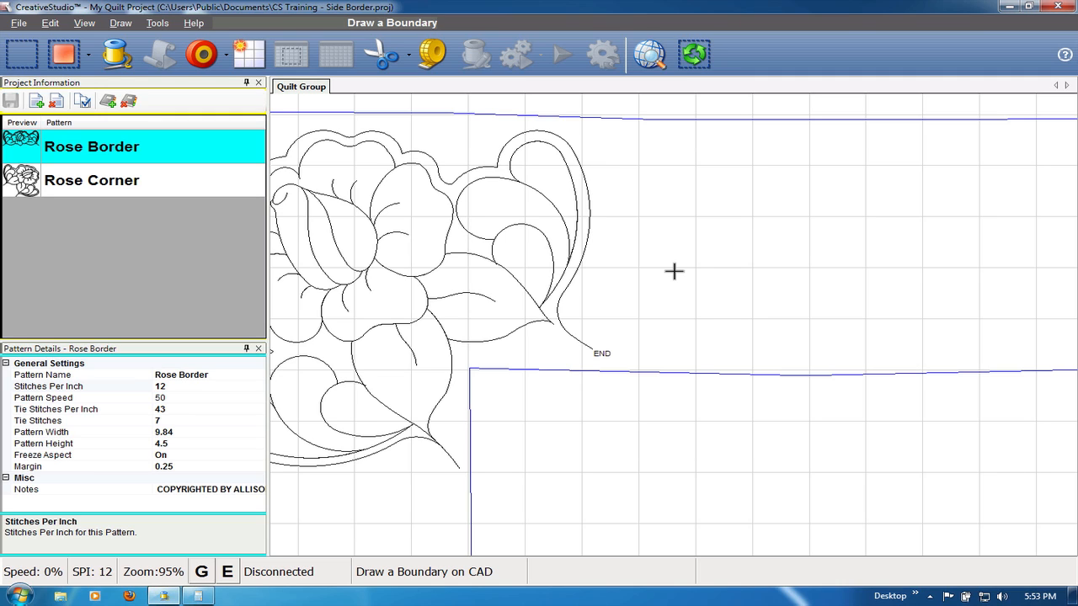
pyautogui.click(590, 348)
pyautogui.click(557, 315)
pyautogui.click(571, 280)
pyautogui.click(589, 226)
pyautogui.click(588, 204)
pyautogui.click(585, 182)
pyautogui.click(574, 151)
pyautogui.click(563, 138)
pyautogui.click(547, 132)
pyautogui.click(500, 151)
pyautogui.click(489, 338)
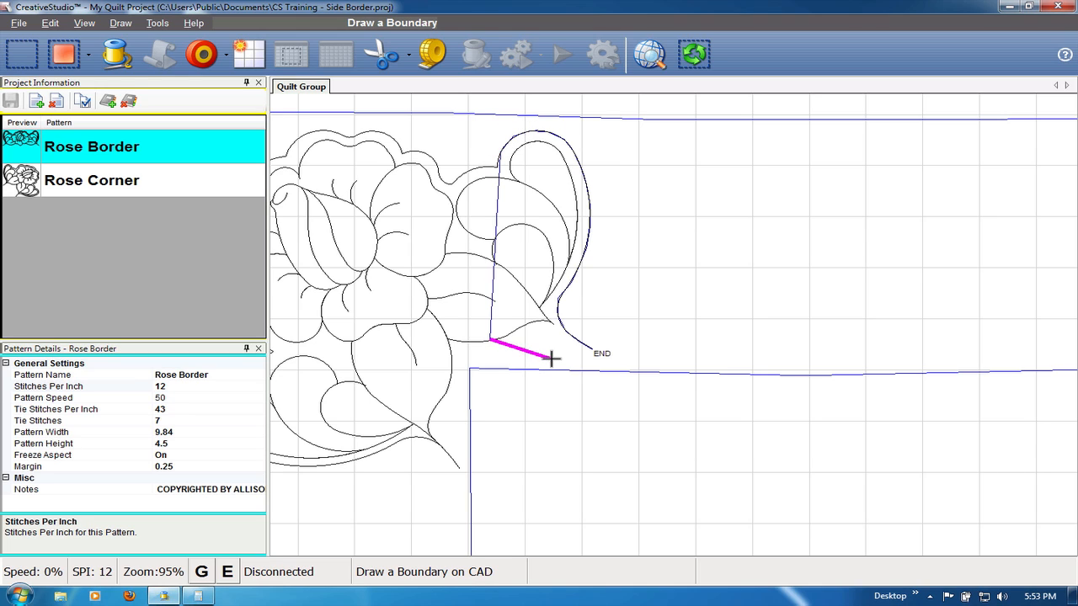
pyautogui.rightClick(551, 359)
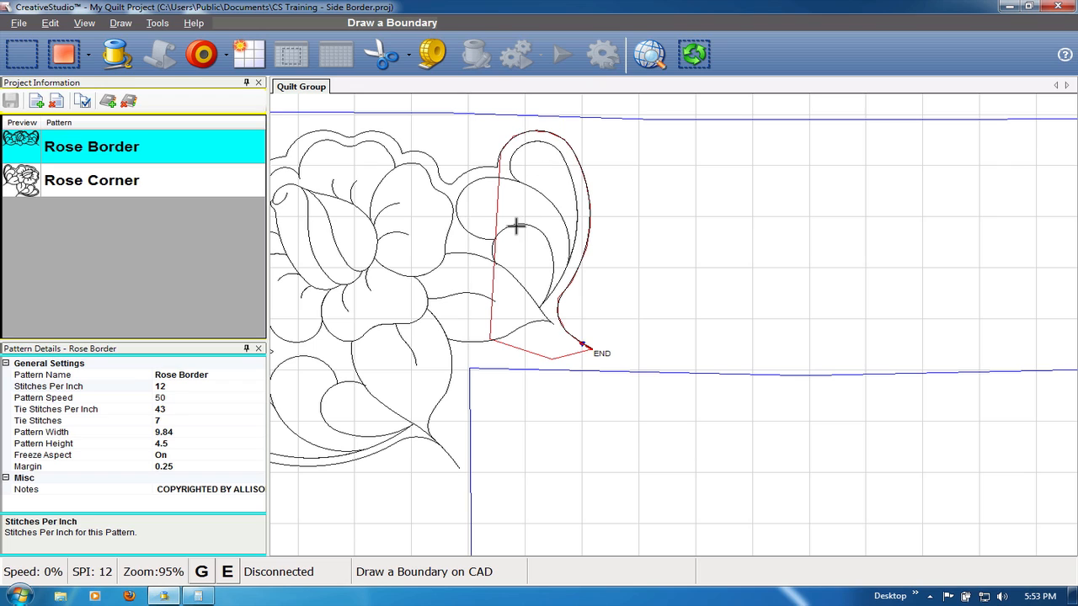
# - Draw a boundary that traces the right corner rose's upper leaf from its START point and closes back across the leaf
pyautogui.scroll(-5, 457, 243)
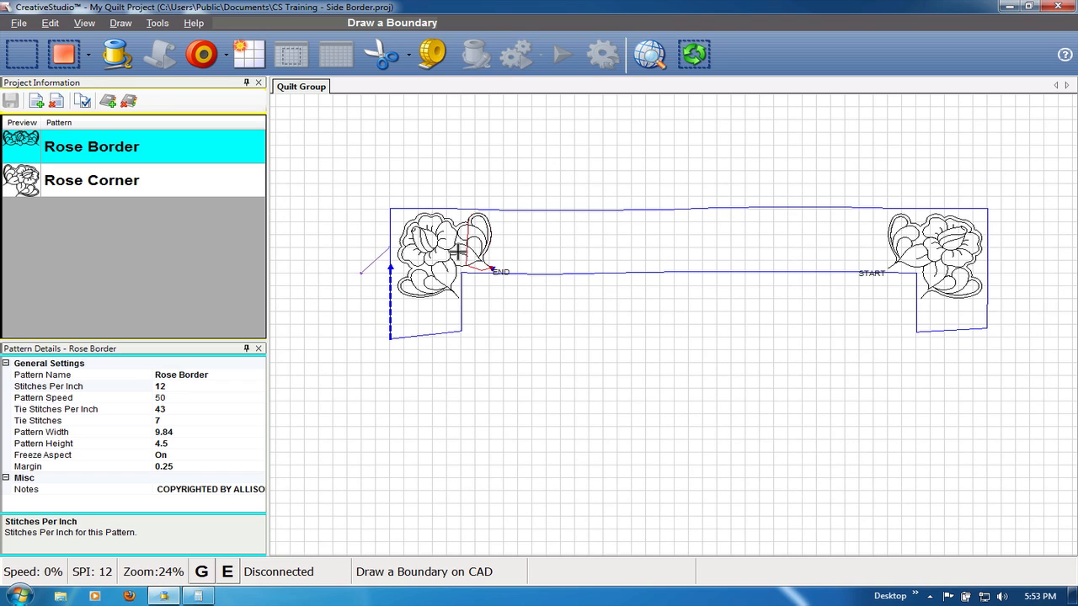
pyautogui.scroll(2, 934, 235)
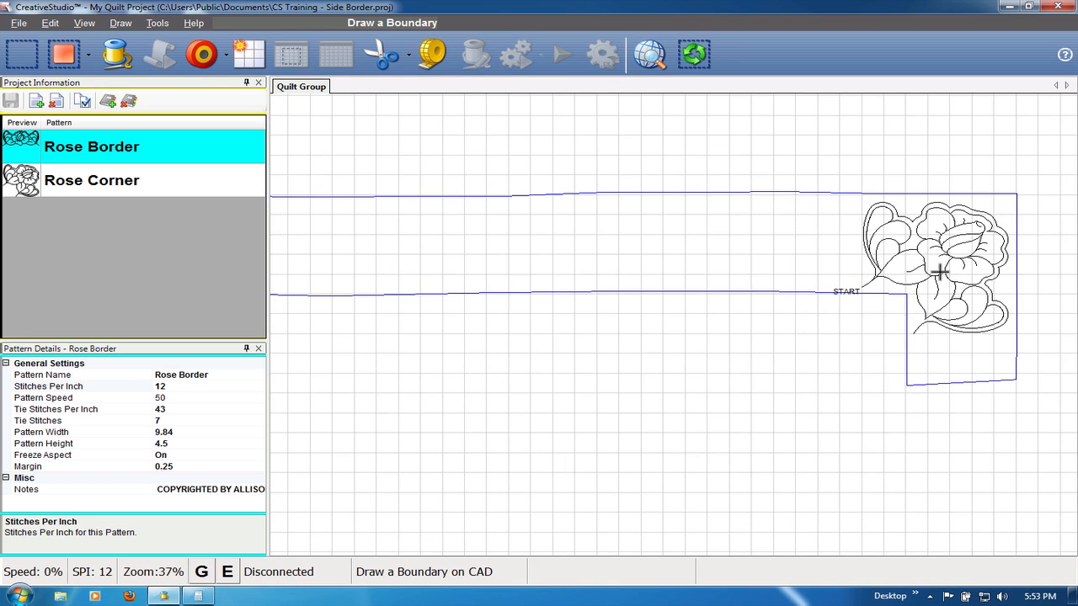
pyautogui.scroll(2, 940, 271)
pyautogui.scroll(3, 851, 150)
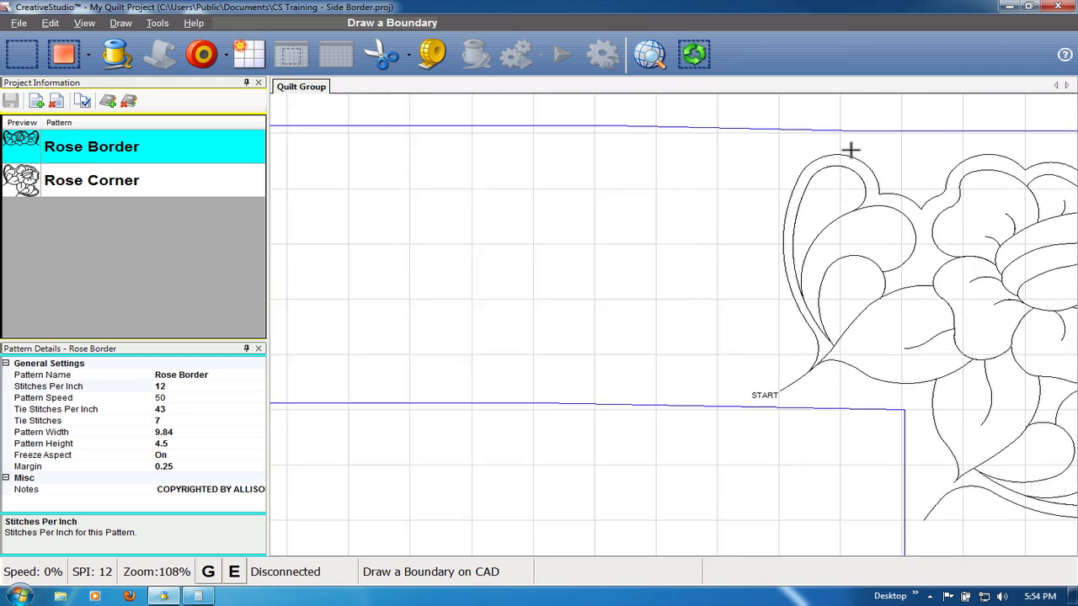
pyautogui.scroll(1, 851, 150)
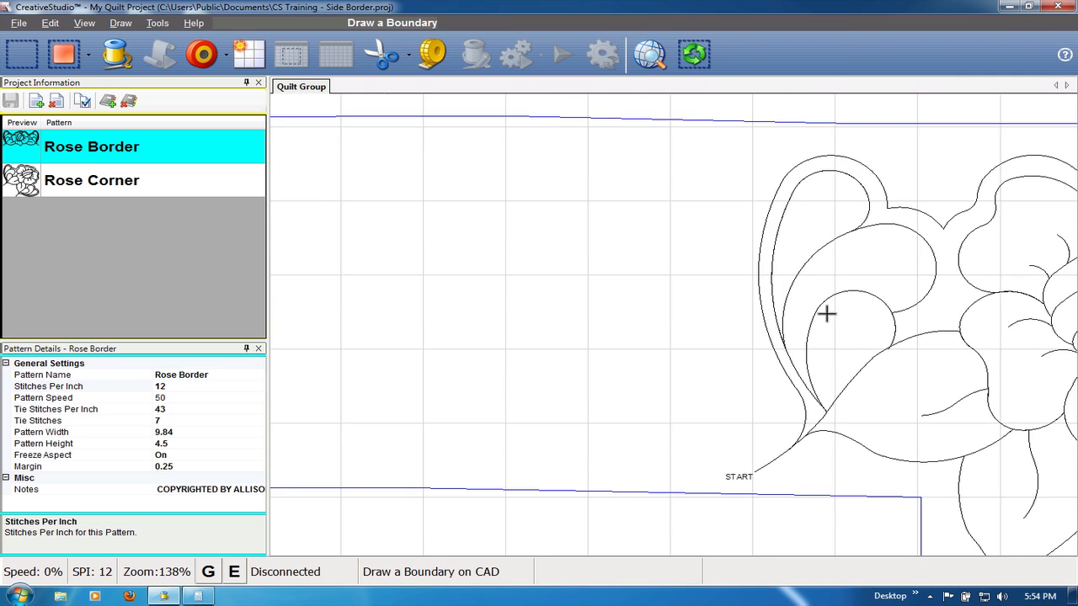
pyautogui.click(757, 472)
pyautogui.click(792, 445)
pyautogui.click(801, 427)
pyautogui.click(805, 411)
pyautogui.click(776, 358)
pyautogui.click(761, 326)
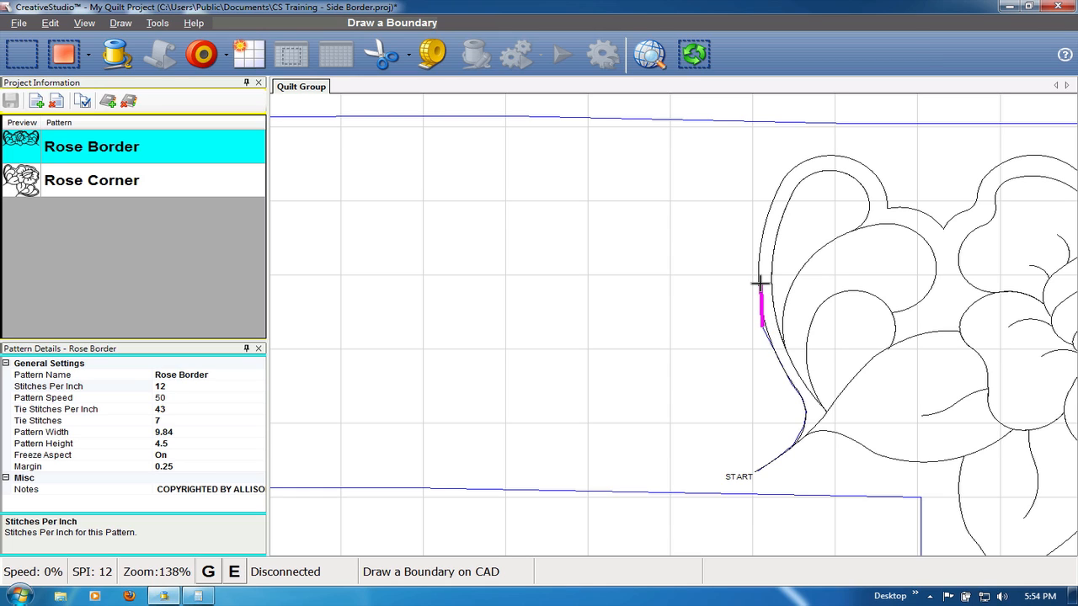
pyautogui.click(759, 283)
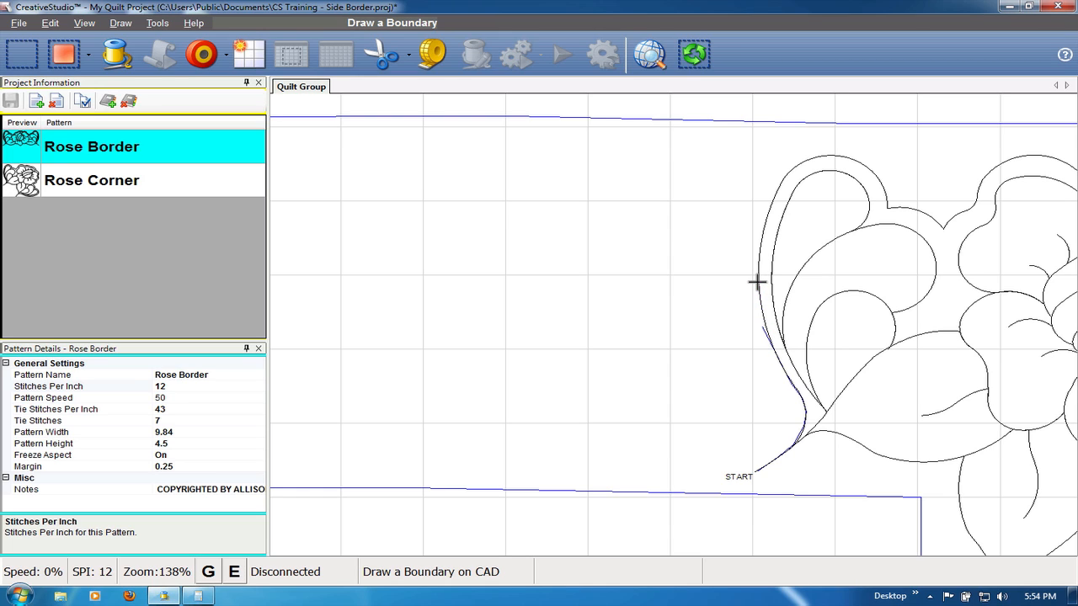
pyautogui.click(762, 236)
pyautogui.click(770, 208)
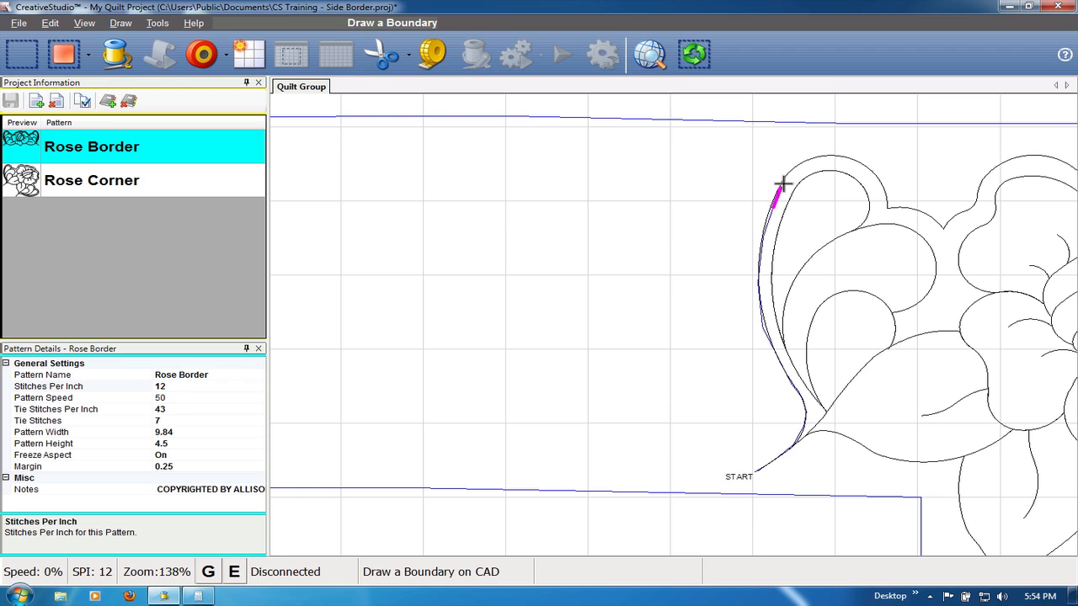
pyautogui.click(783, 178)
pyautogui.click(800, 160)
pyautogui.click(830, 155)
pyautogui.click(880, 180)
pyautogui.click(838, 485)
pyautogui.click(776, 480)
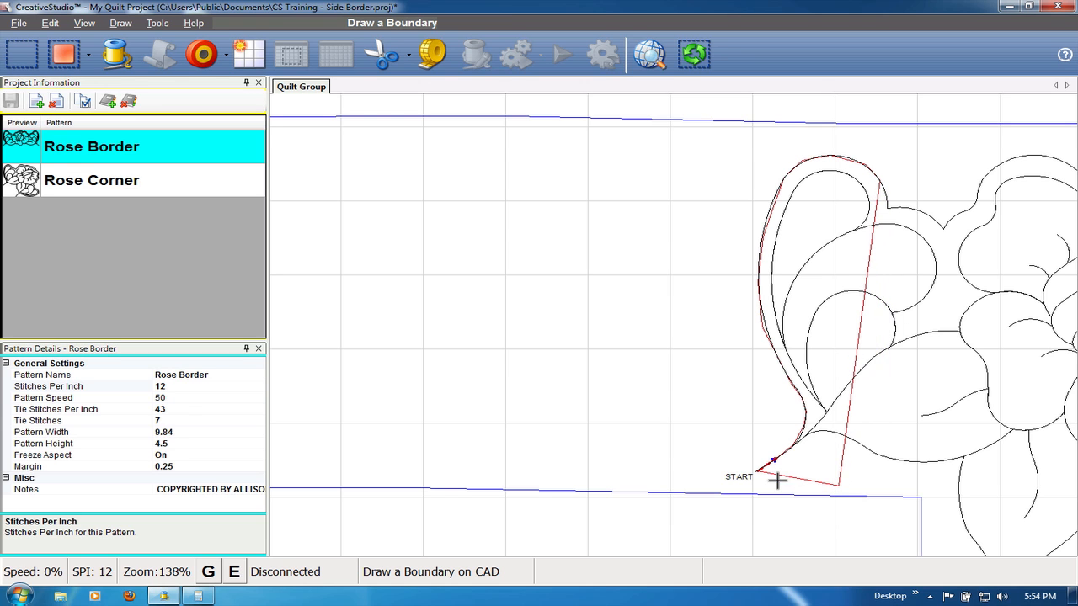
# - Draw a three-point P2P line from the left corner rose's END point to above the border, then back down to the border's upper edge
pyautogui.scroll(-5, 649, 147)
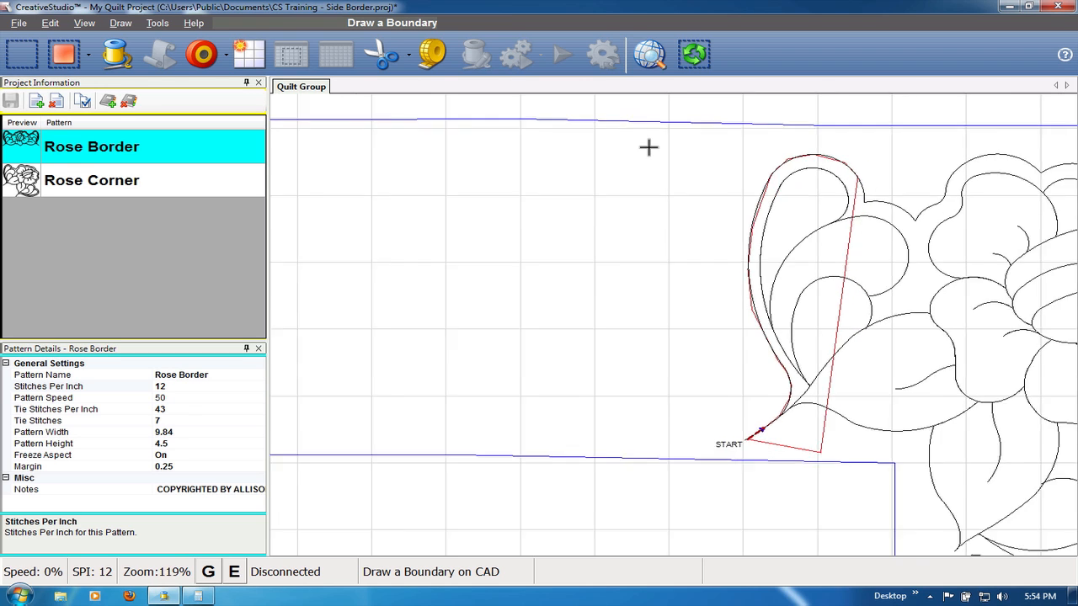
pyautogui.scroll(-4, 648, 149)
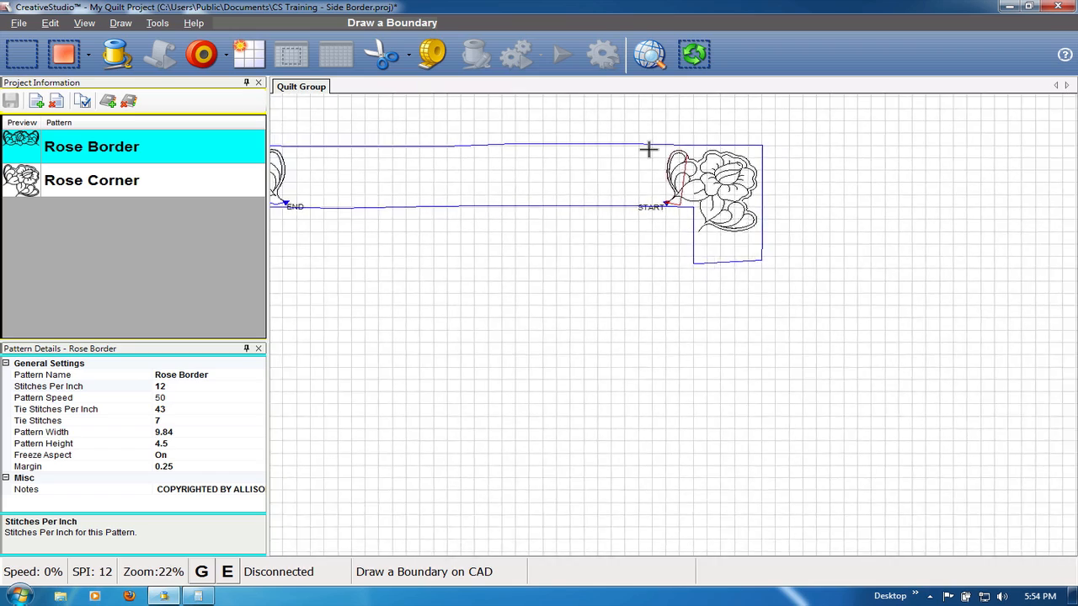
pyautogui.scroll(1, 422, 160)
pyautogui.scroll(2, 416, 135)
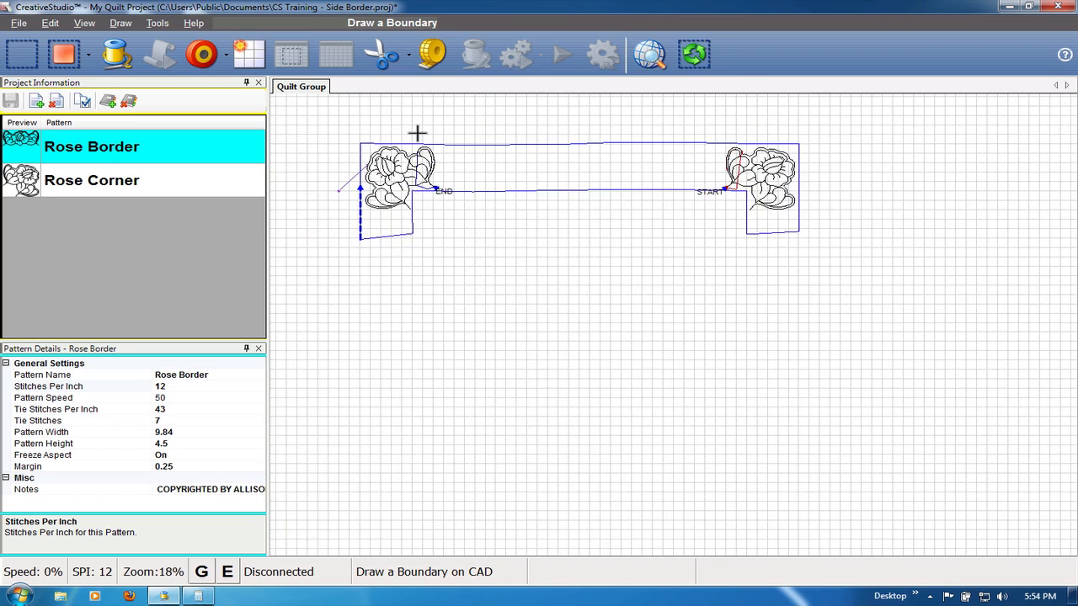
pyautogui.scroll(2, 417, 134)
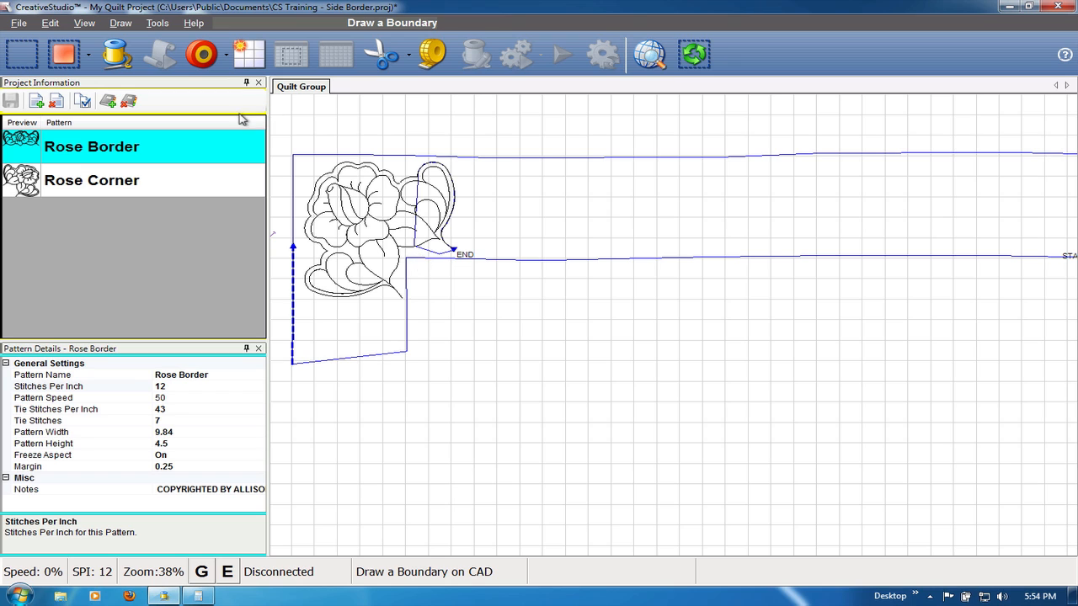
pyautogui.scroll(1, 376, 149)
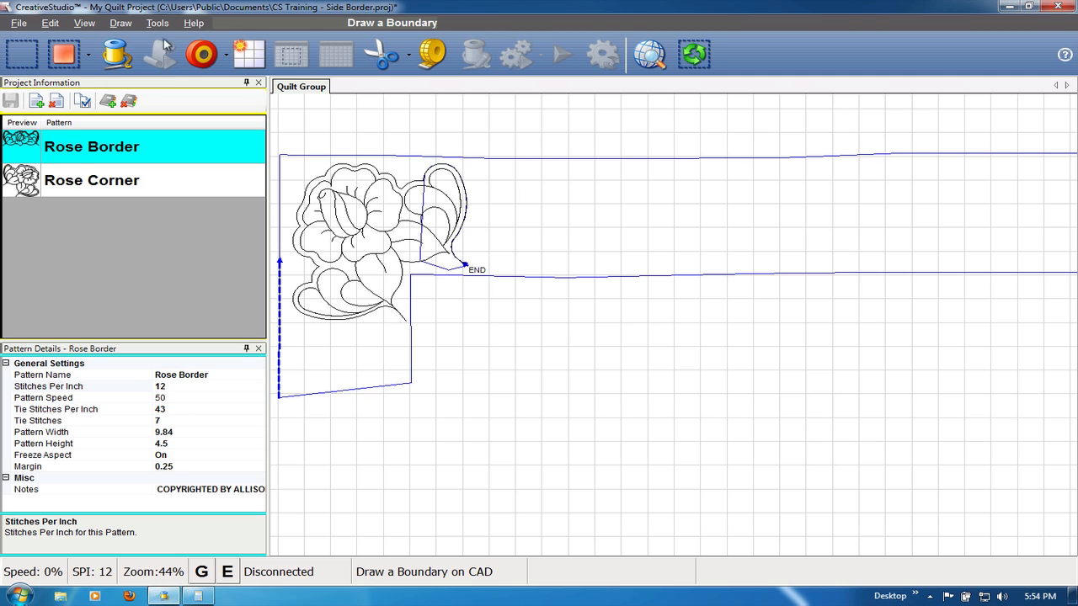
pyautogui.click(123, 23)
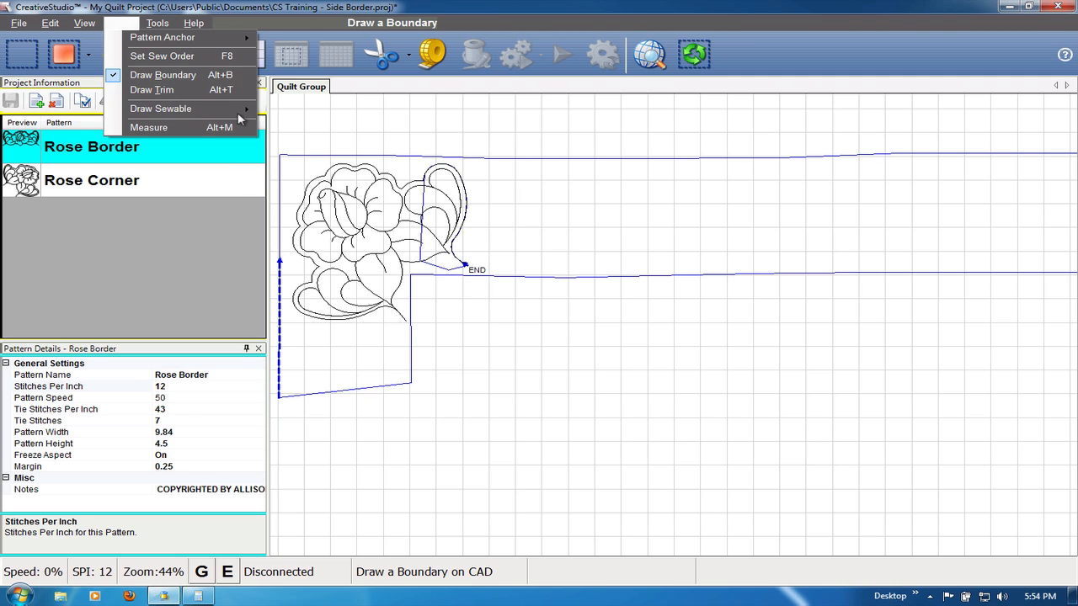
pyautogui.moveTo(218, 118)
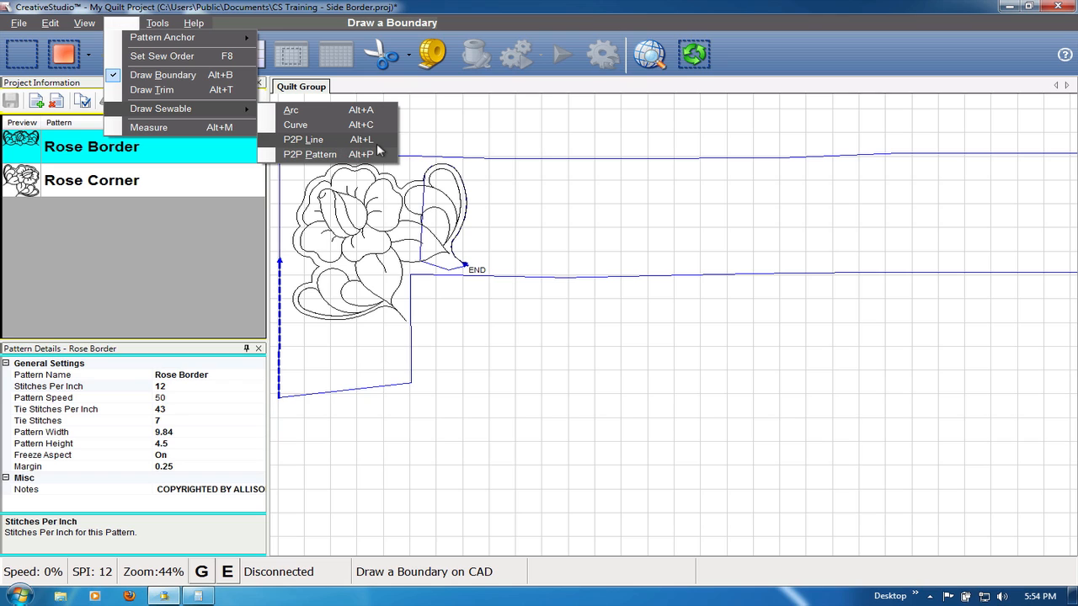
pyautogui.click(336, 138)
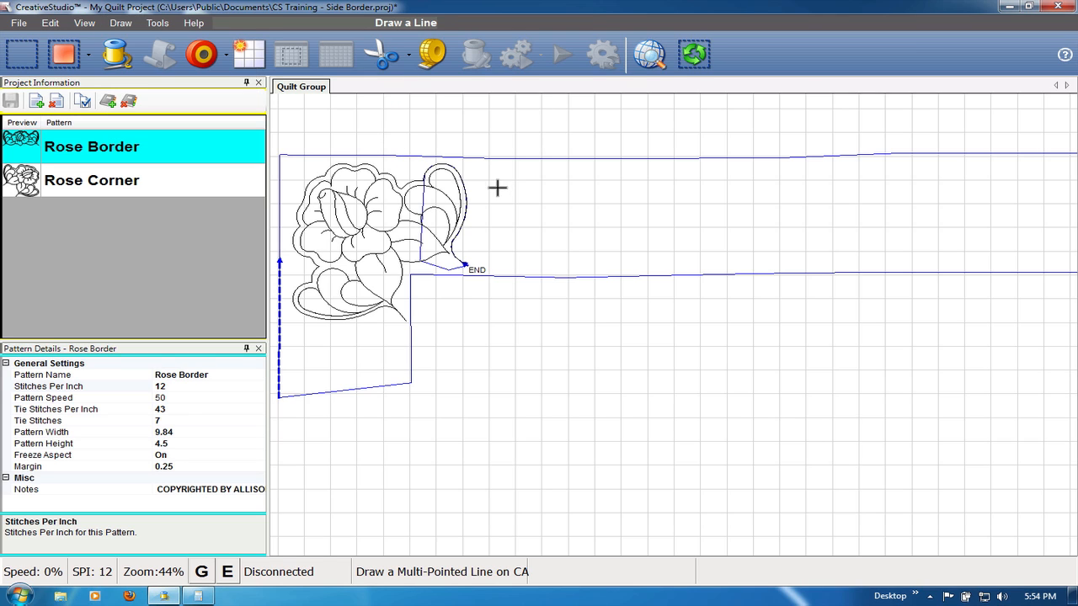
pyautogui.scroll(2, 474, 214)
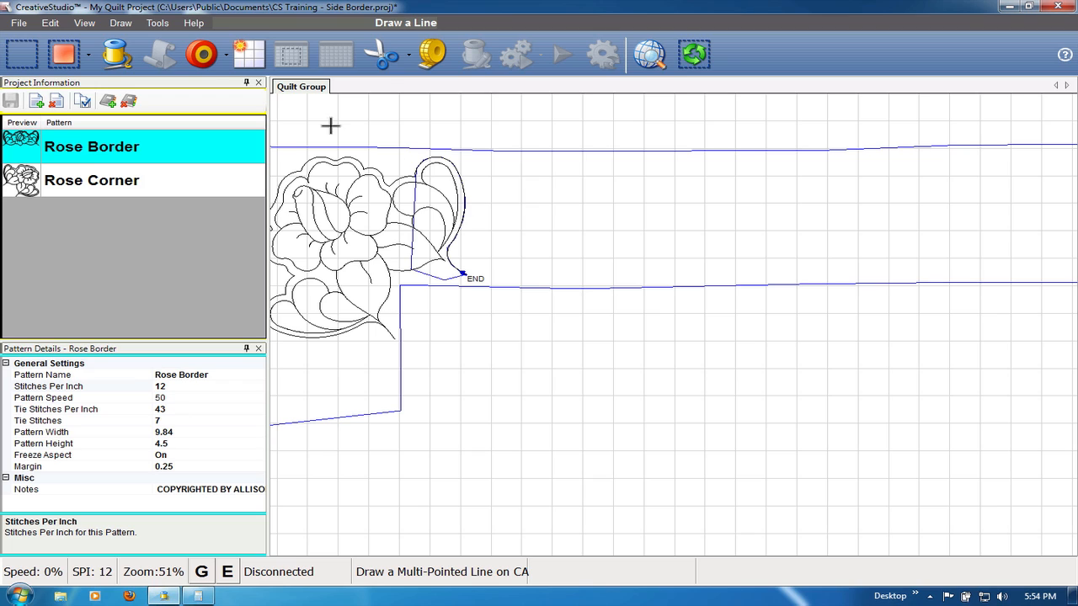
pyautogui.click(228, 63)
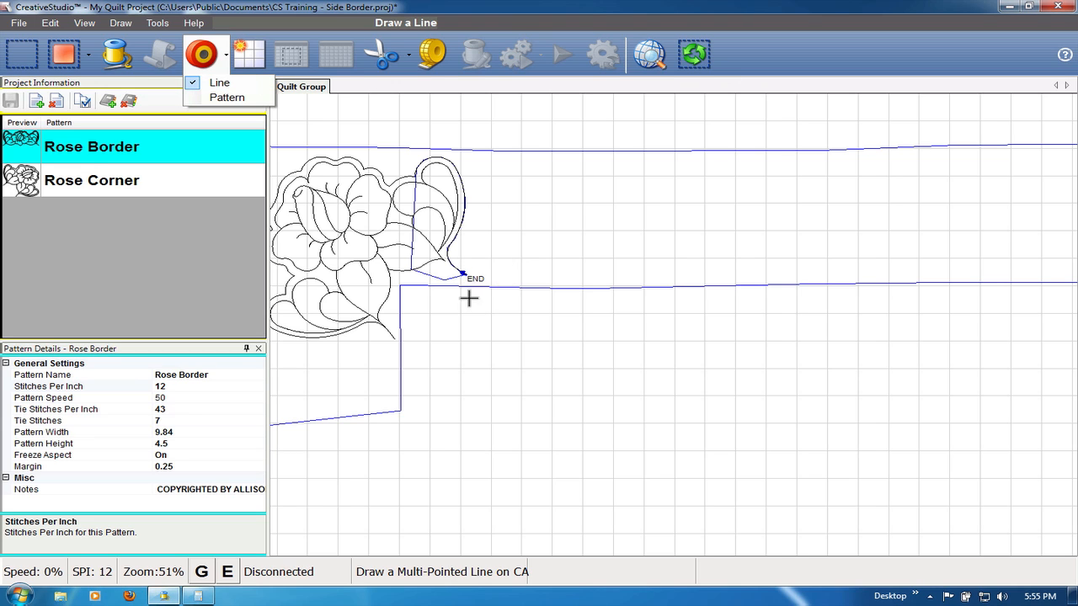
pyautogui.scroll(3, 469, 244)
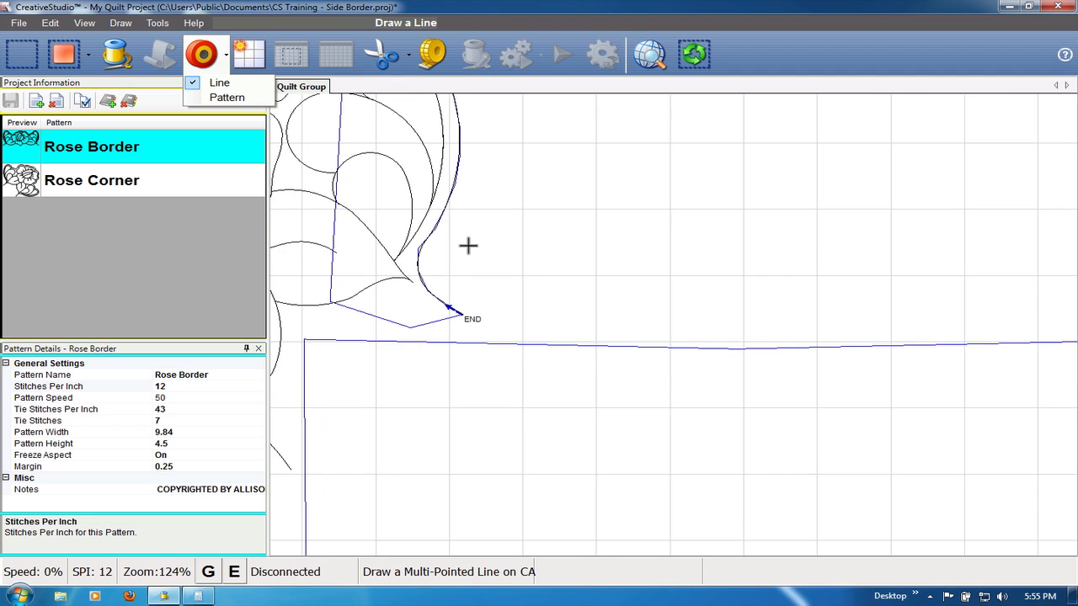
pyautogui.scroll(2, 461, 302)
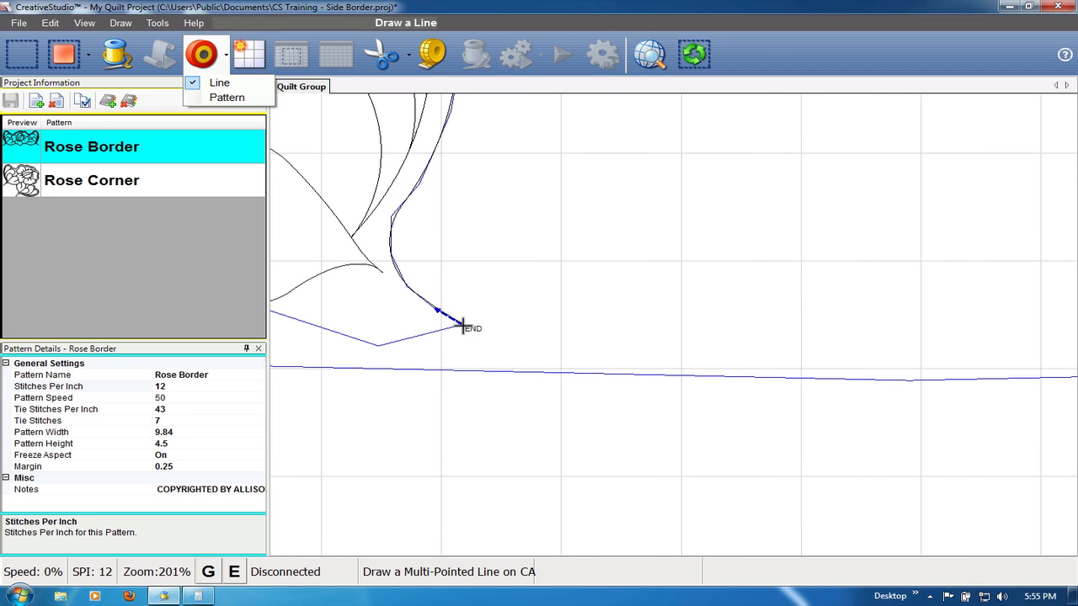
pyautogui.click(462, 324)
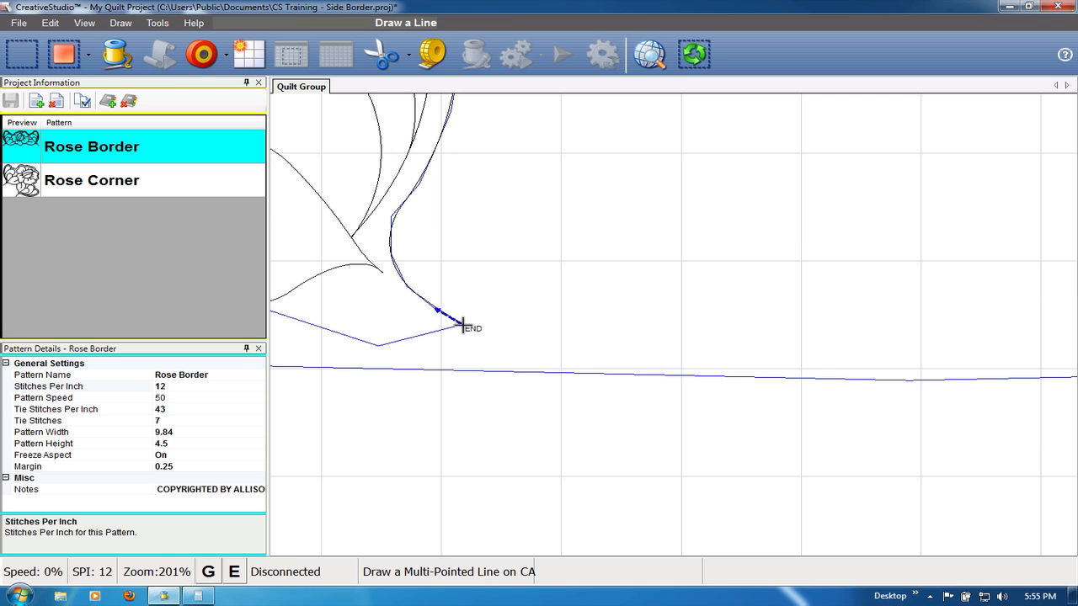
pyautogui.scroll(-5, 463, 325)
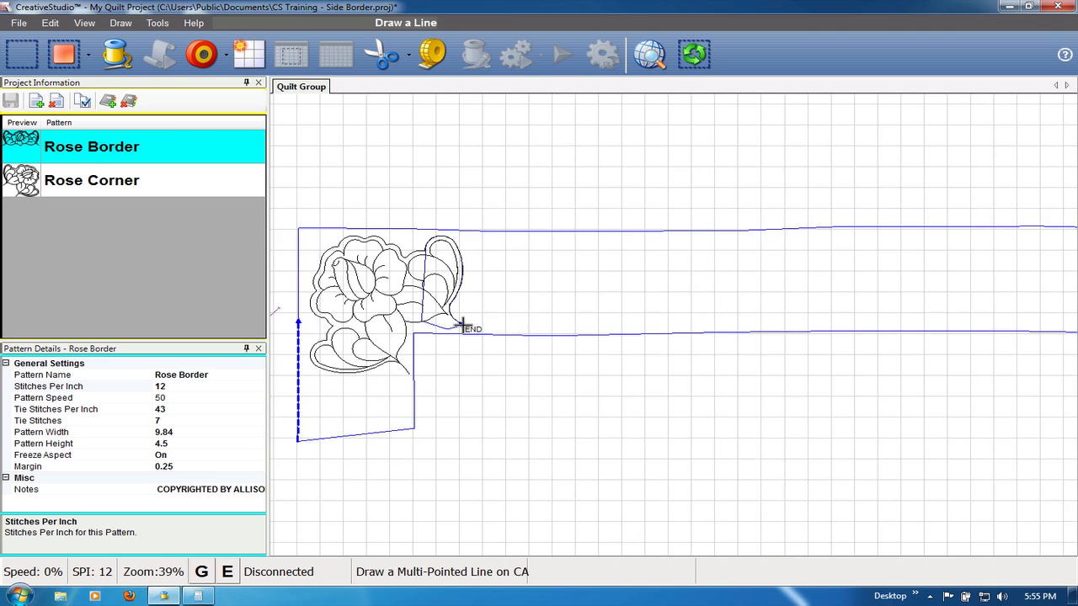
pyautogui.click(462, 324)
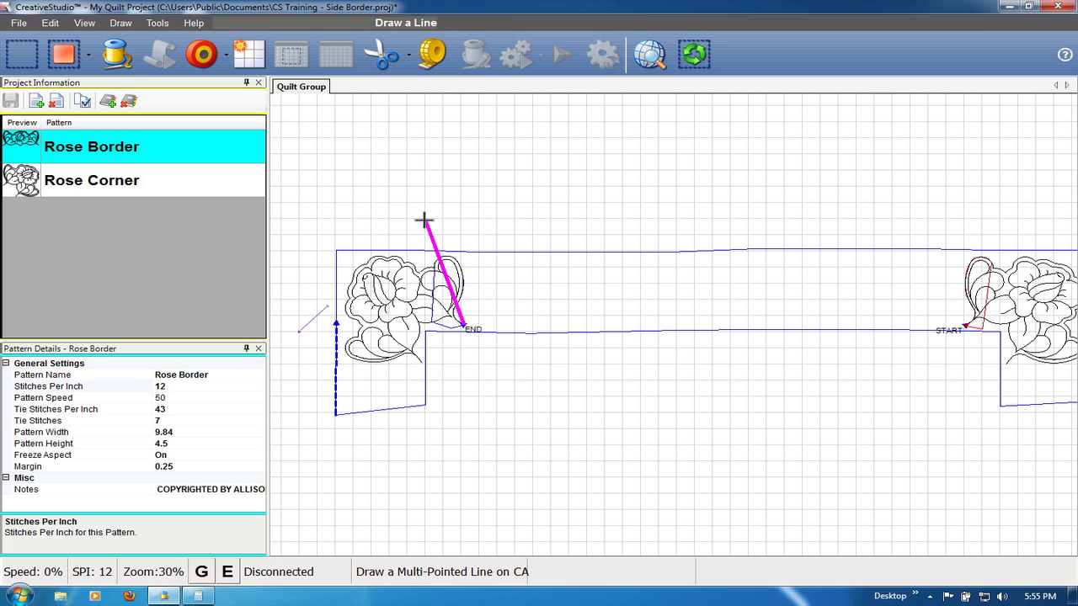
pyautogui.click(422, 220)
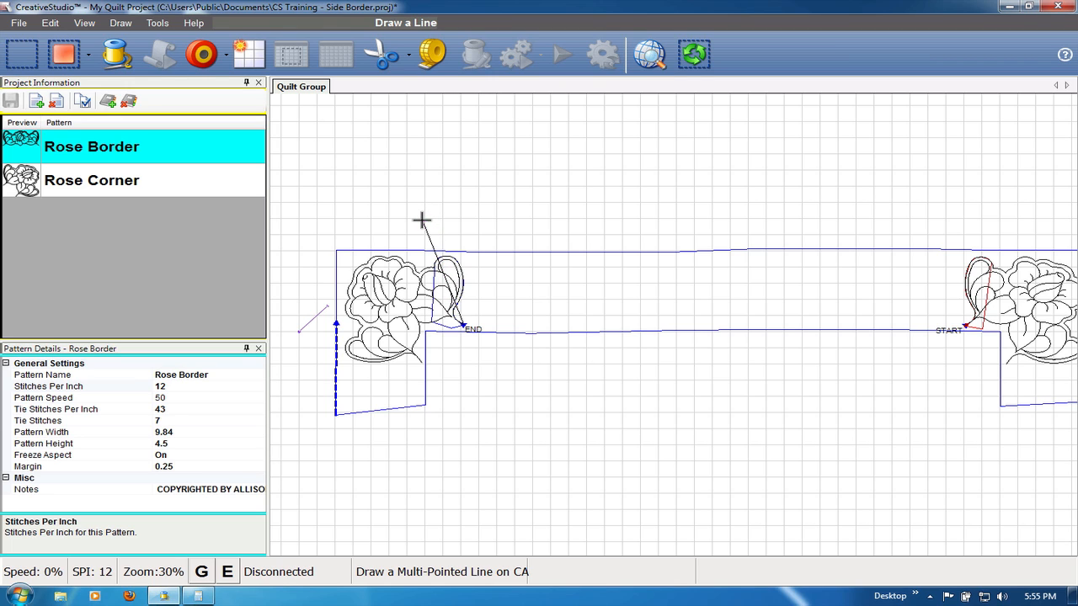
pyautogui.rightClick(385, 246)
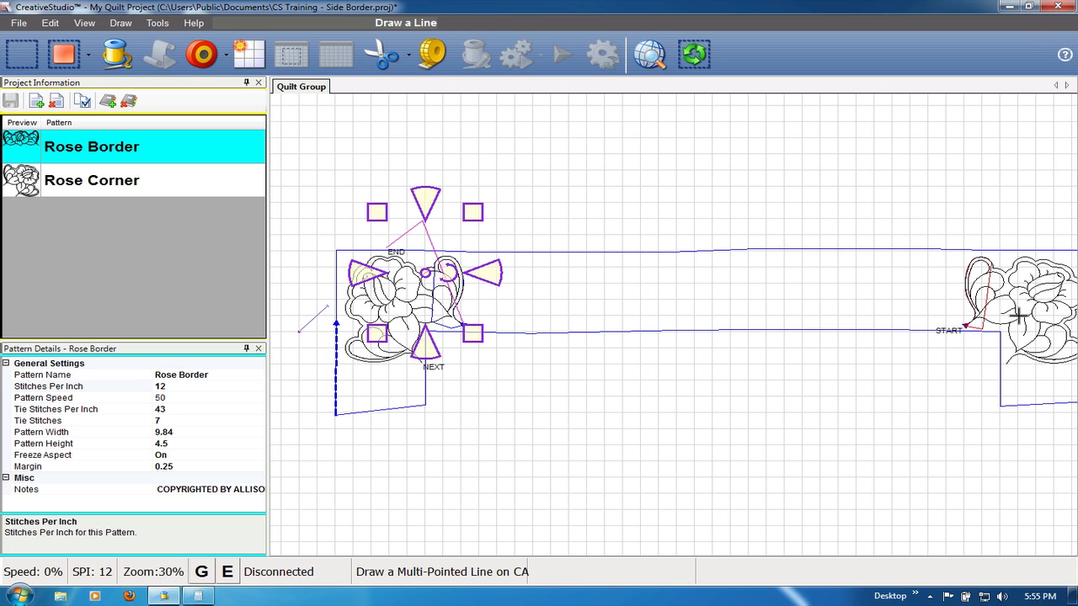
# - Draw a three-point P2P line from the right corner rose's START point up above the border, then back down over the right corner
pyautogui.scroll(3, 997, 283)
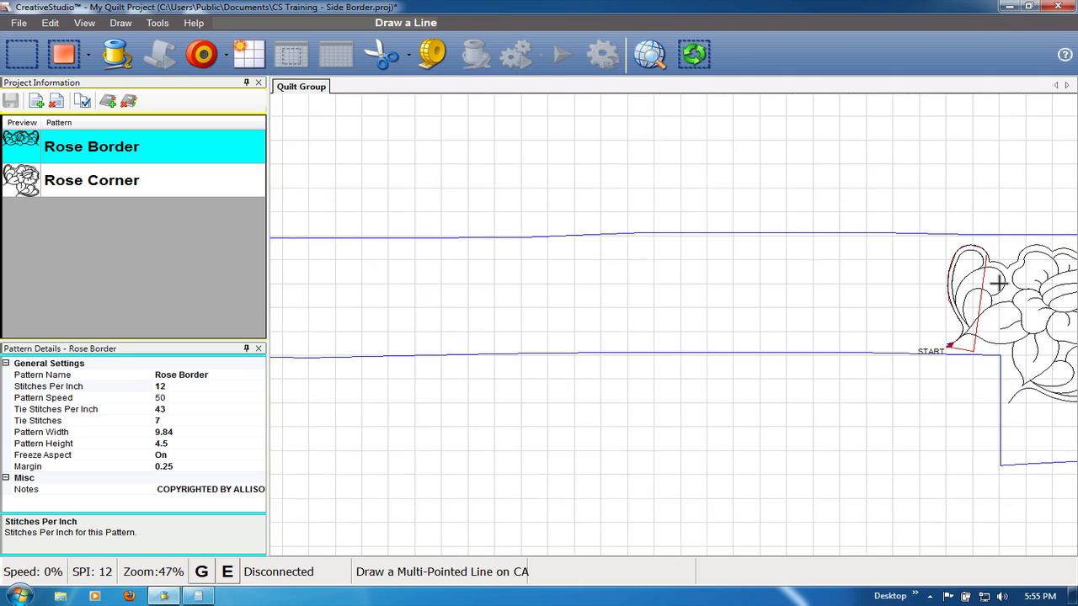
pyautogui.scroll(3, 958, 343)
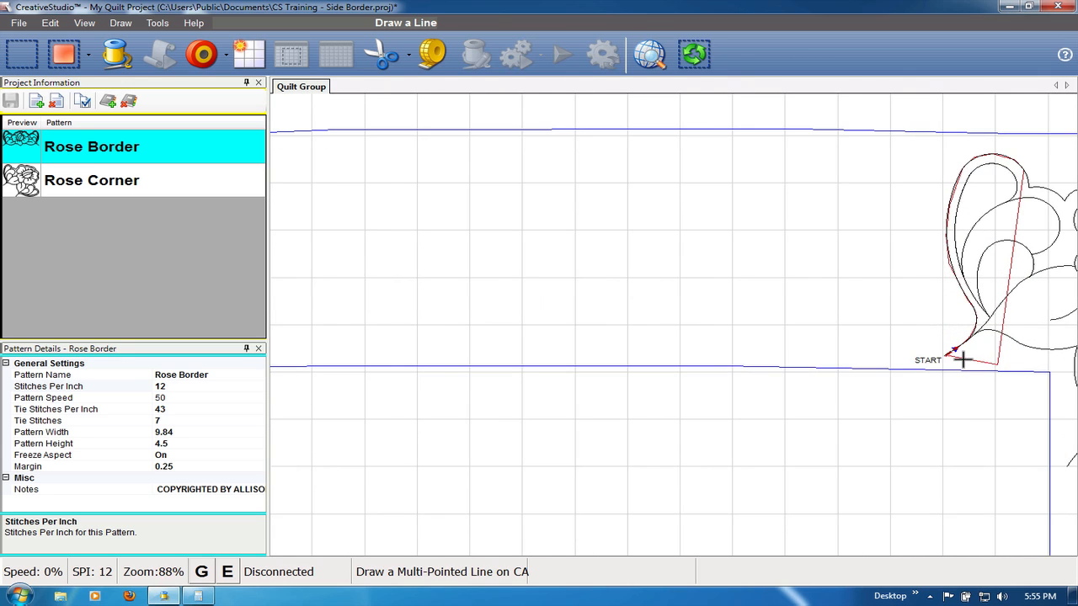
pyautogui.scroll(3, 959, 357)
pyautogui.scroll(1, 962, 360)
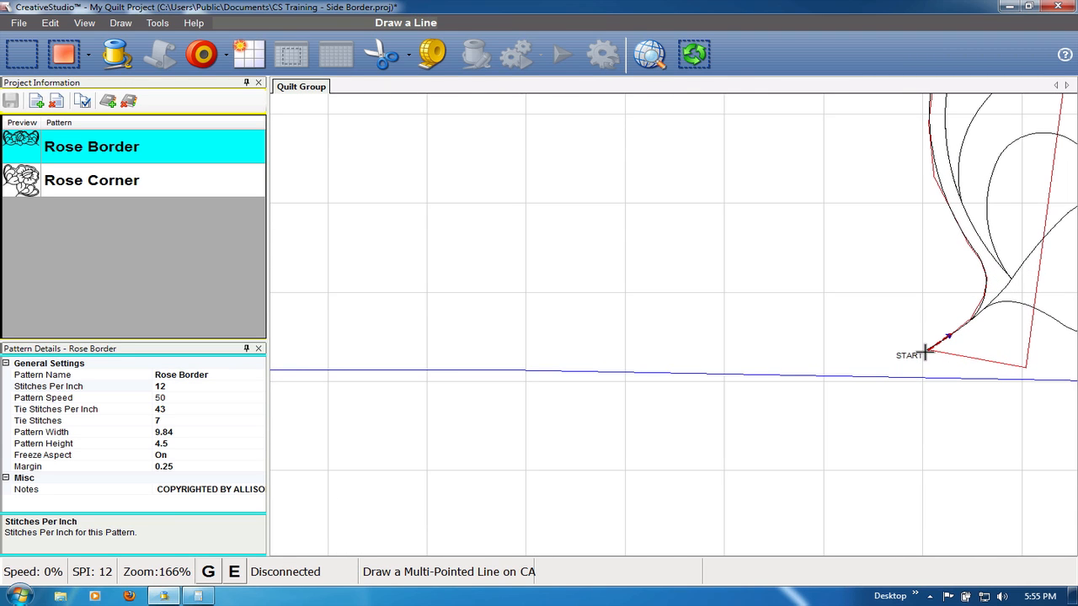
pyautogui.scroll(2, 926, 354)
pyautogui.scroll(-6, 927, 353)
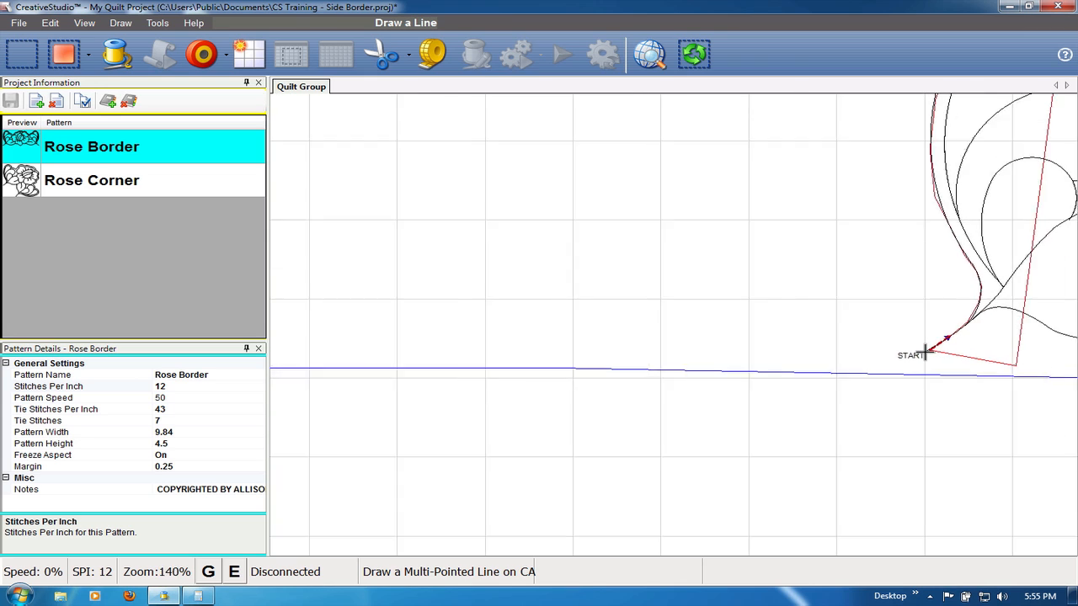
pyautogui.scroll(-2, 927, 353)
pyautogui.click(926, 353)
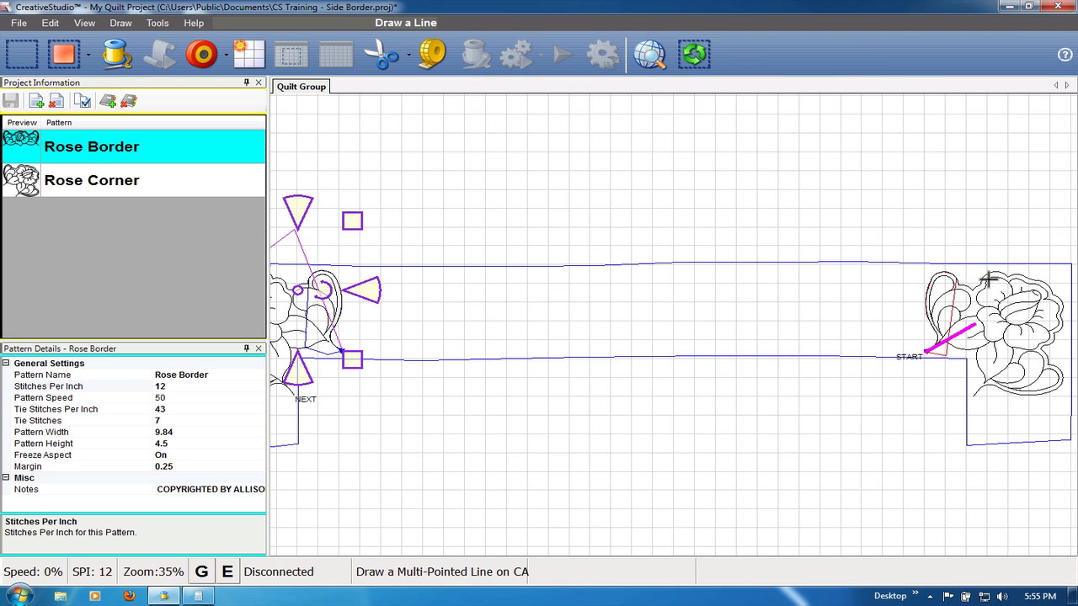
pyautogui.click(999, 238)
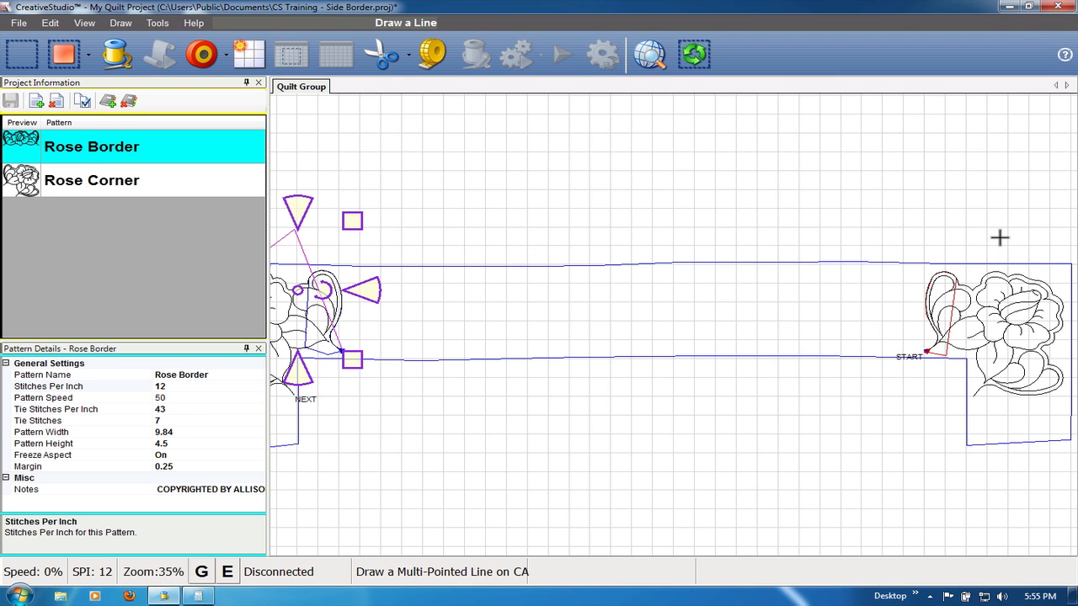
pyautogui.doubleClick(1031, 273)
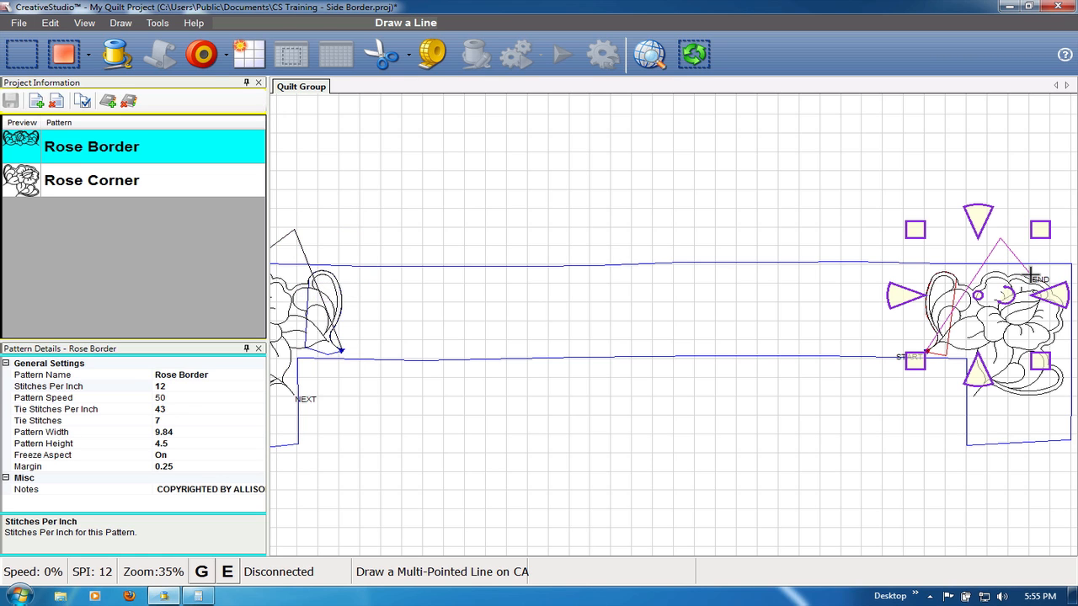
pyautogui.scroll(-2, 659, 126)
pyautogui.scroll(-2, 659, 131)
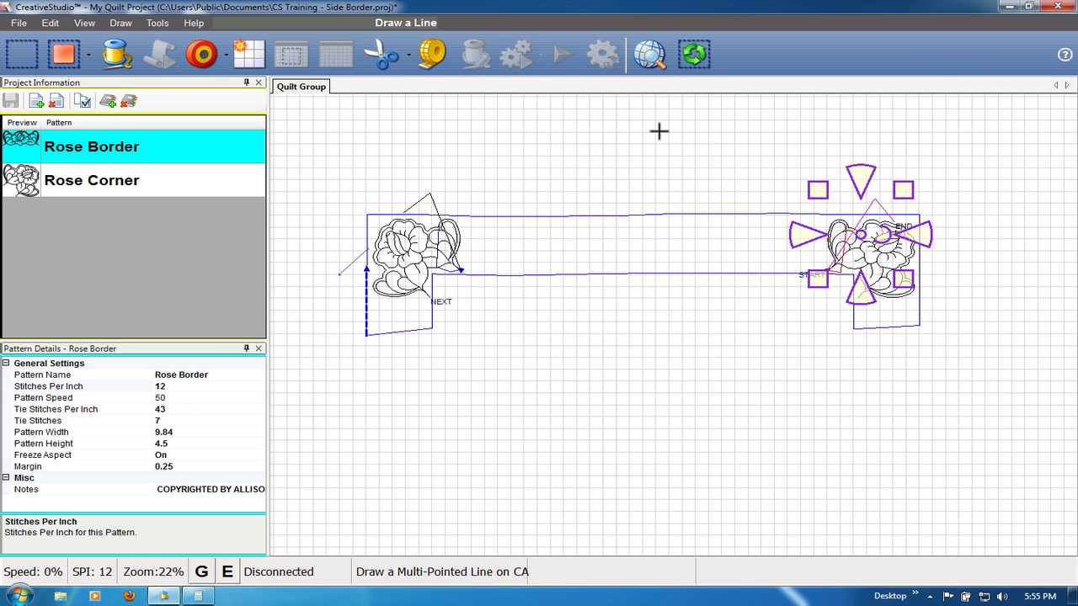
# - Delete the left and right rose corner patterns, keeping the leaf boundaries and the P2P lines
pyautogui.click(426, 243)
pyautogui.press('Escape')
pyautogui.click(403, 266)
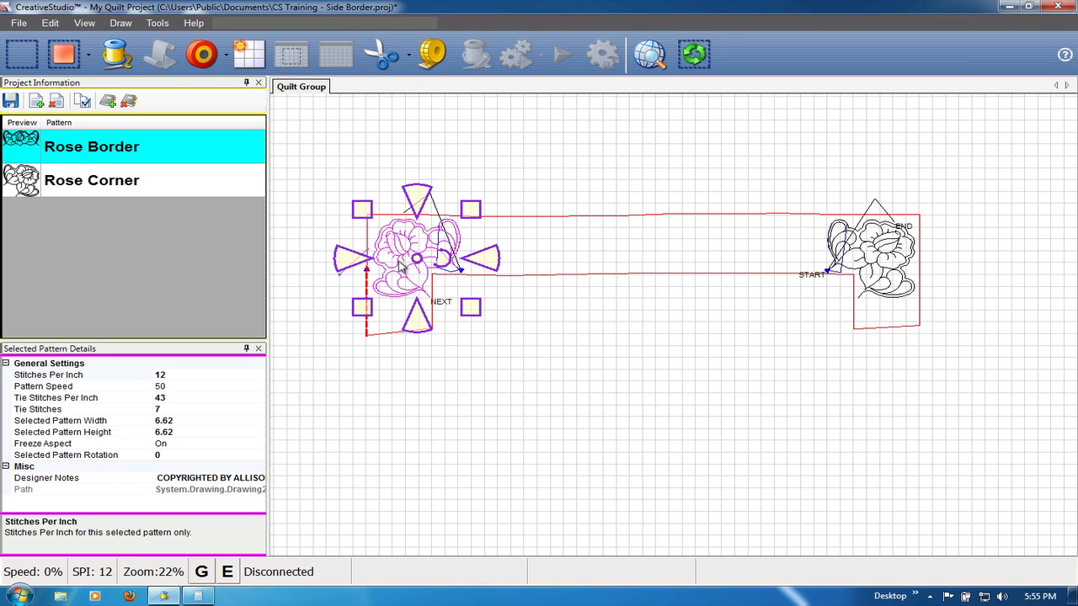
pyautogui.click(402, 266)
pyautogui.click(894, 269)
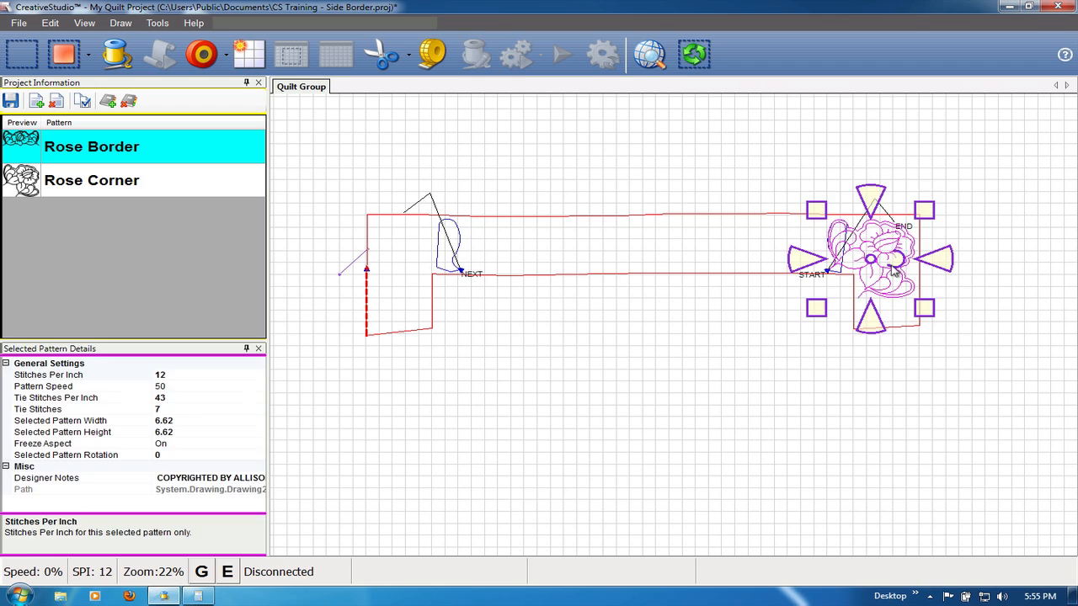
pyautogui.click(894, 270)
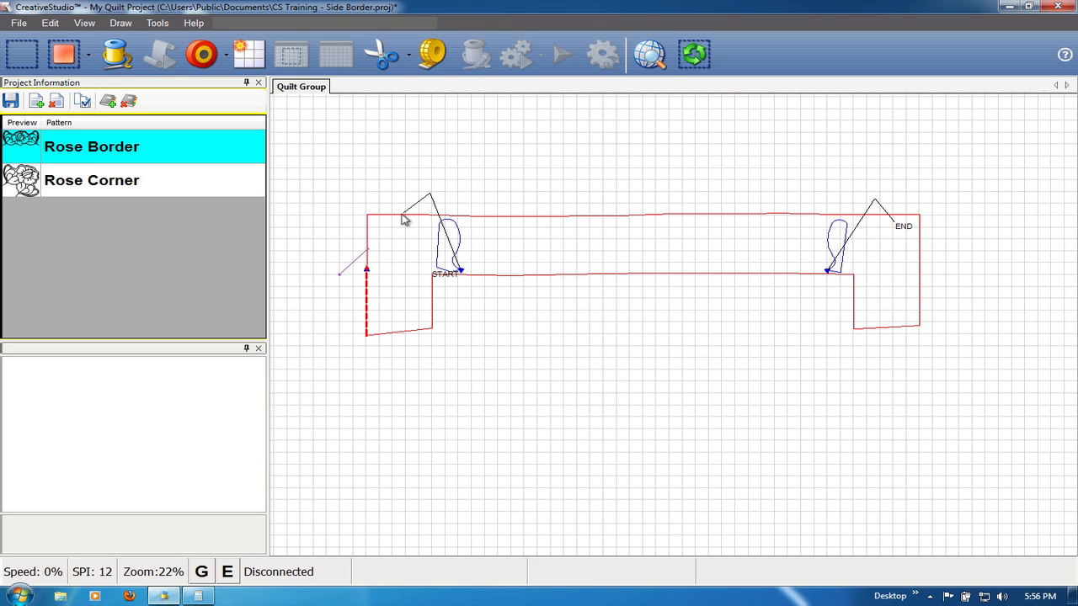
# - Select both three-point P2P lines at the left and right corners and toggle the group as sewn
pyautogui.click(431, 198)
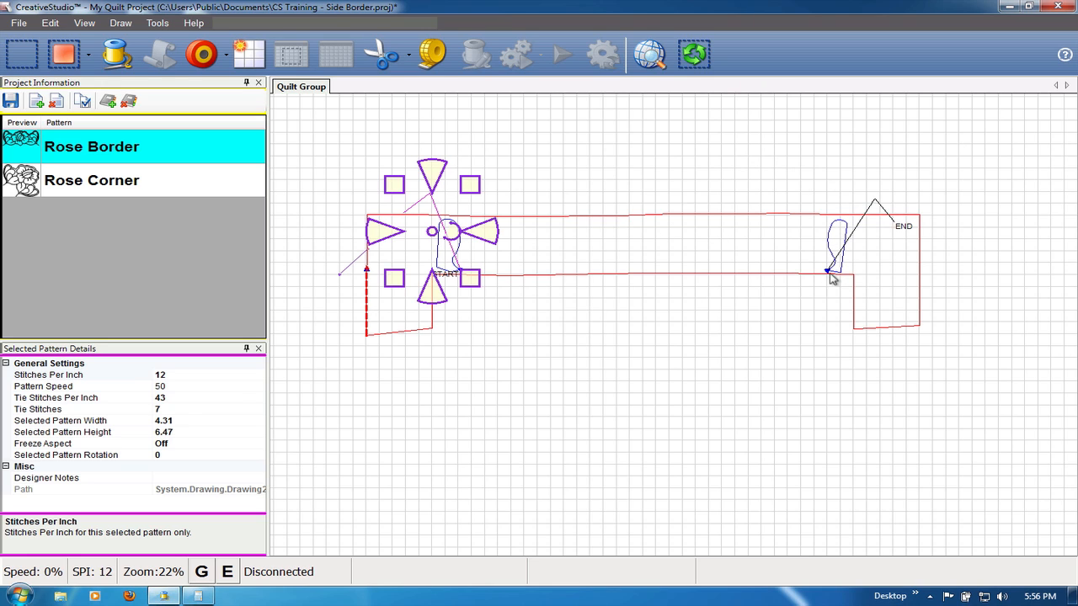
pyautogui.click(872, 210)
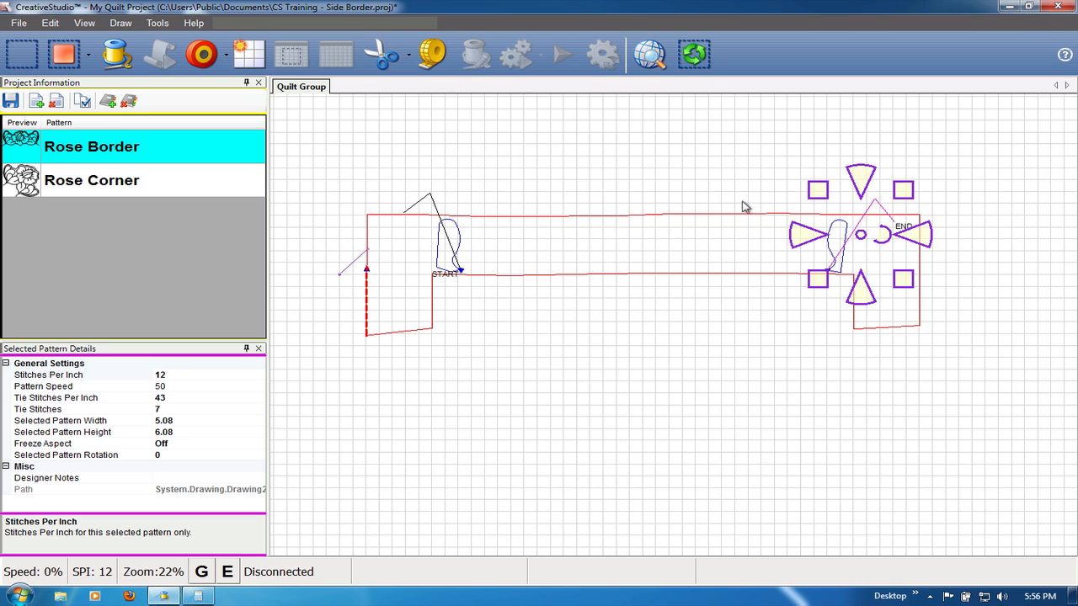
pyautogui.keyDown('ctrl'); pyautogui.click(428, 200); pyautogui.keyUp('ctrl')
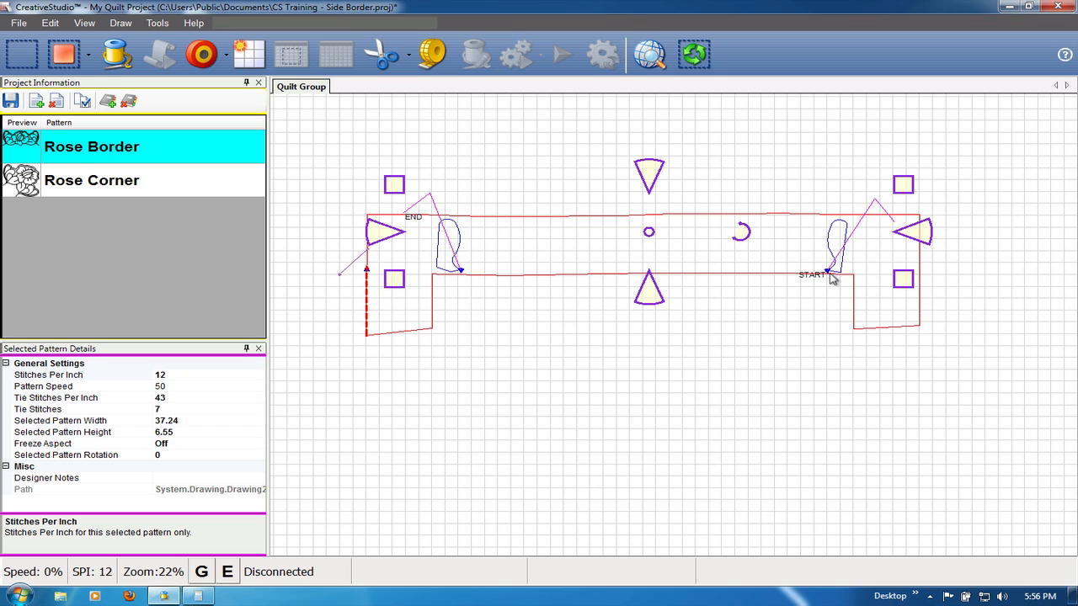
pyautogui.rightClick(873, 206)
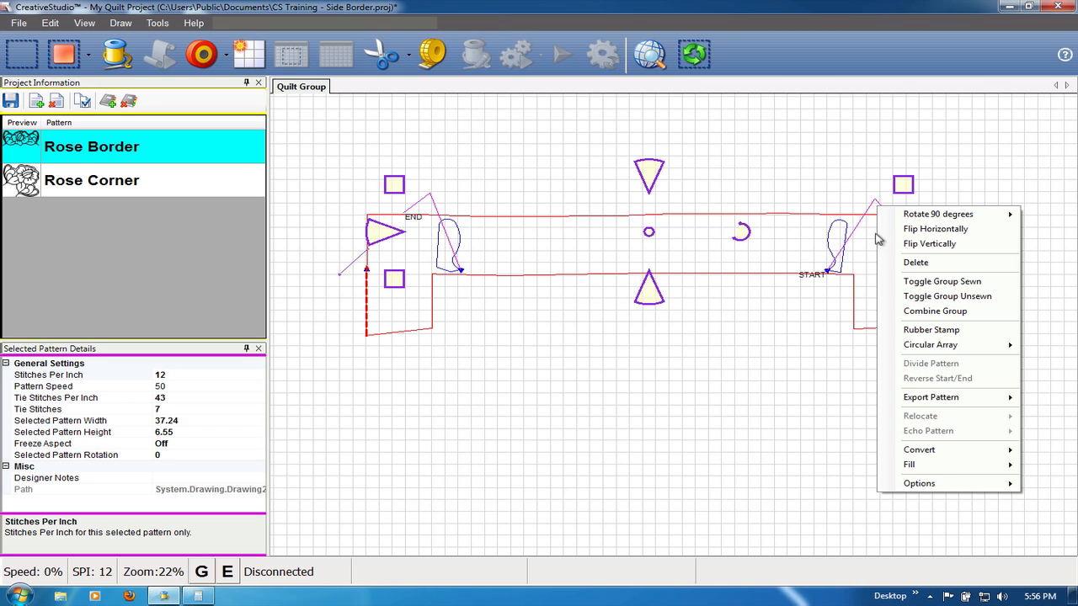
pyautogui.click(932, 284)
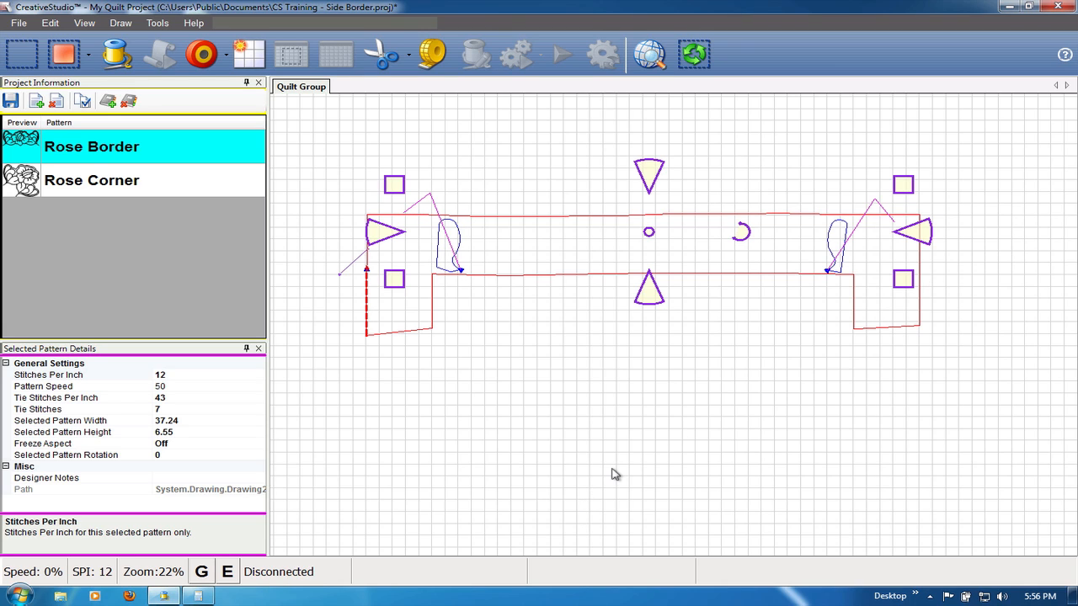
pyautogui.click(656, 412)
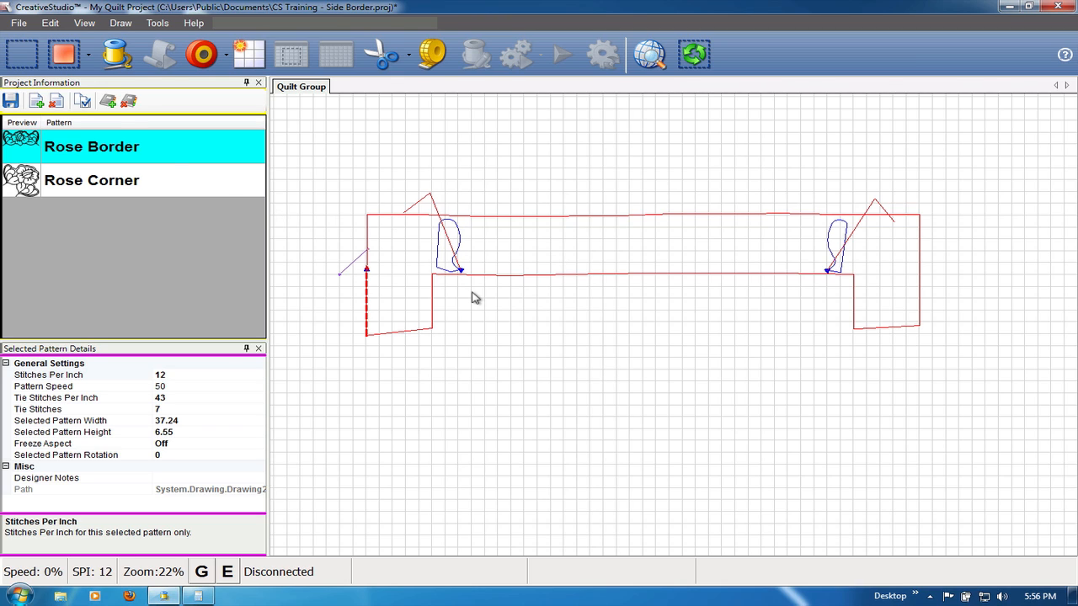
# - Measure, with endpoint snapping, the distance from the left leaf boundary's lower point to the right leaf boundary's lower point
pyautogui.hotkey('alt', 'm')
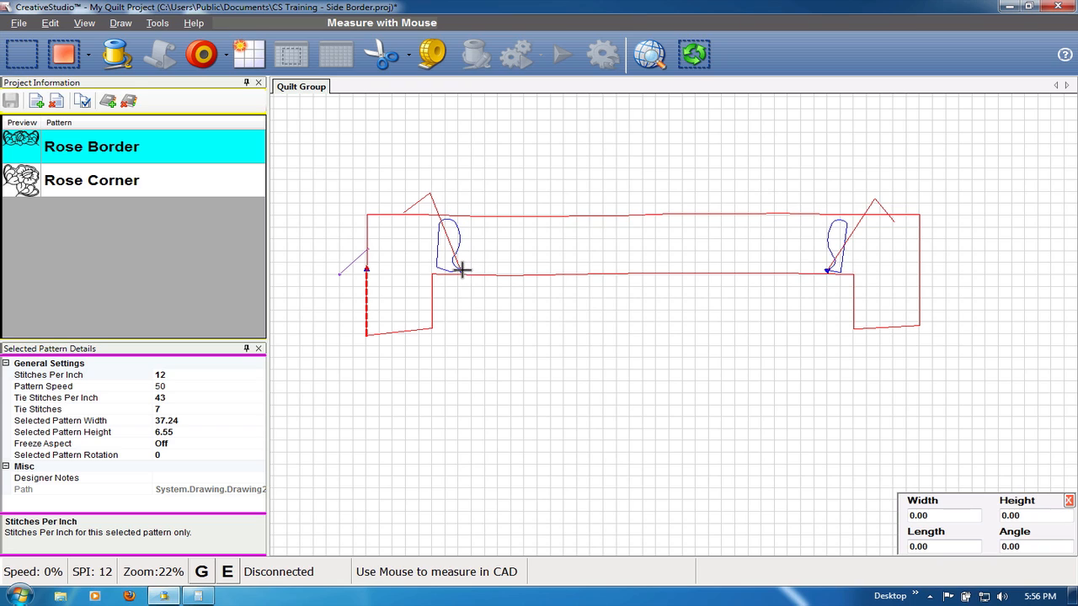
pyautogui.press('e')
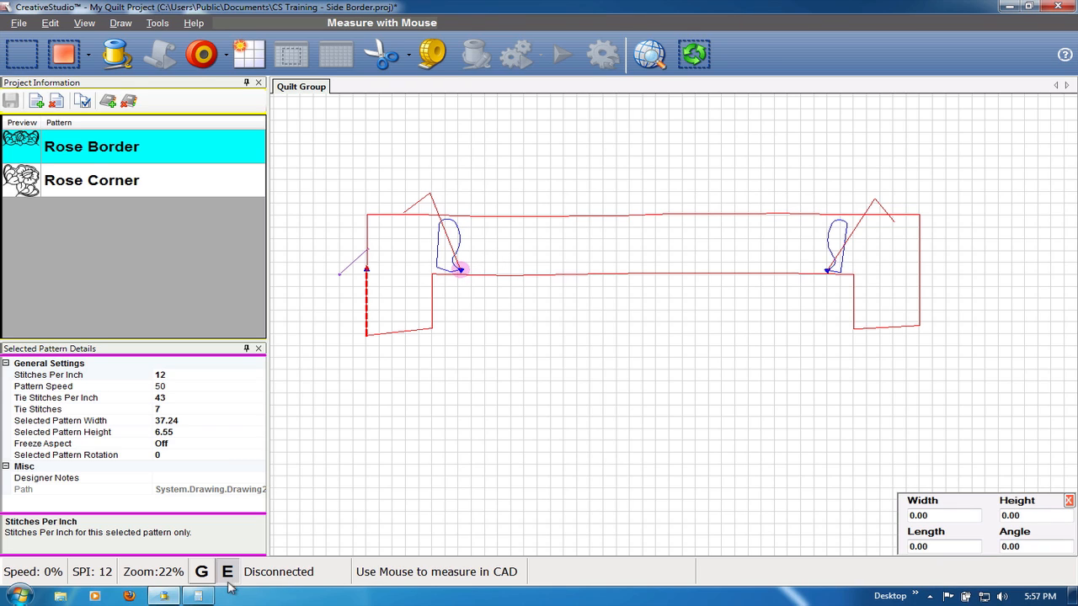
pyautogui.click(460, 269)
pyautogui.click(827, 269)
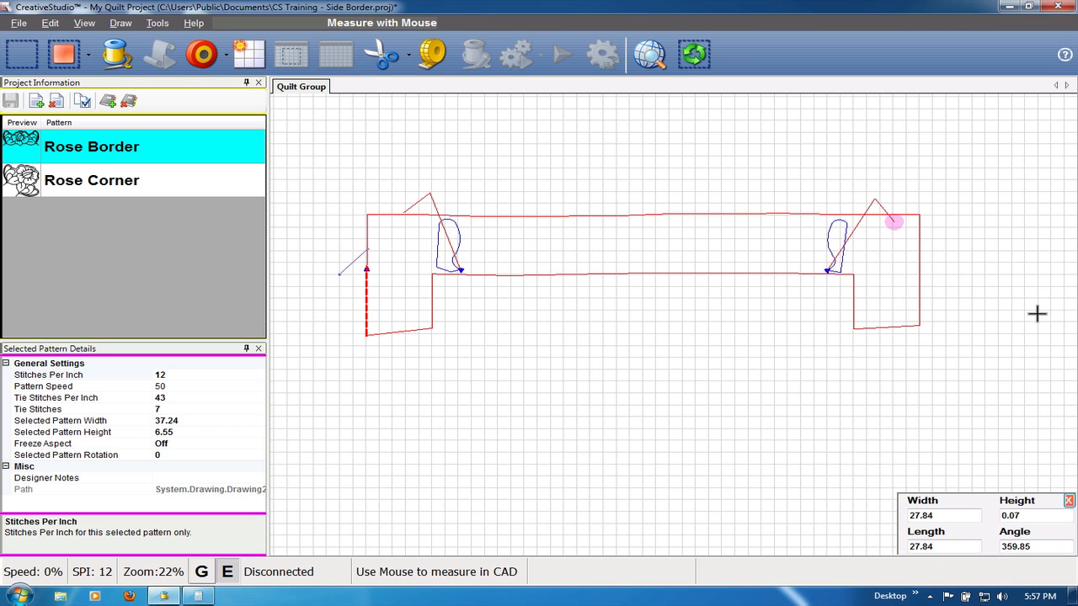
pyautogui.press('Escape')
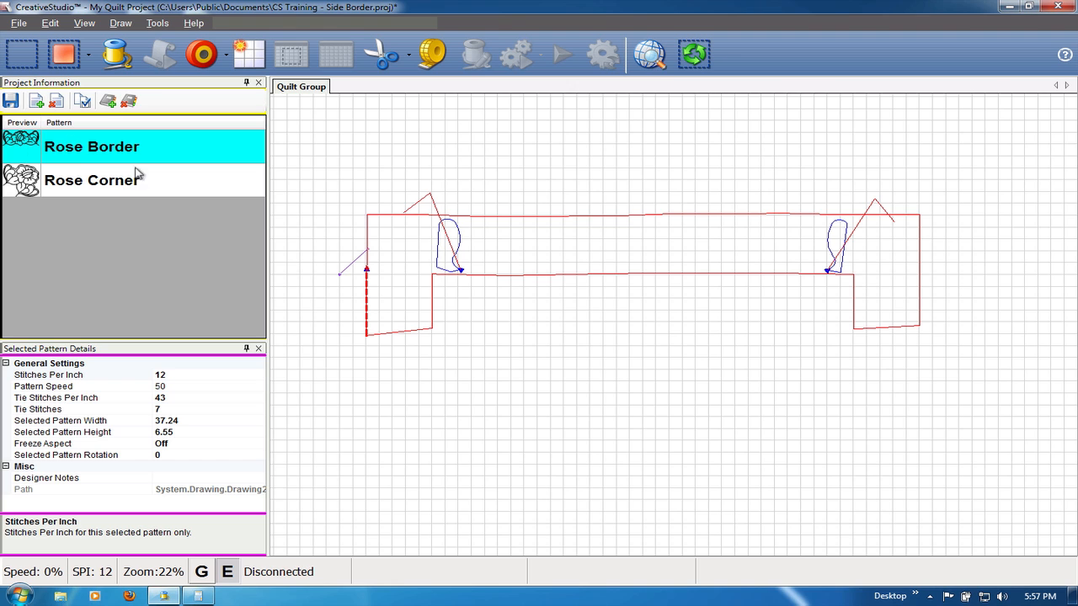
# - Set up a pattern repeat of Rose Border with the total width transferred from the measured length, 27.84 in
pyautogui.click(103, 147)
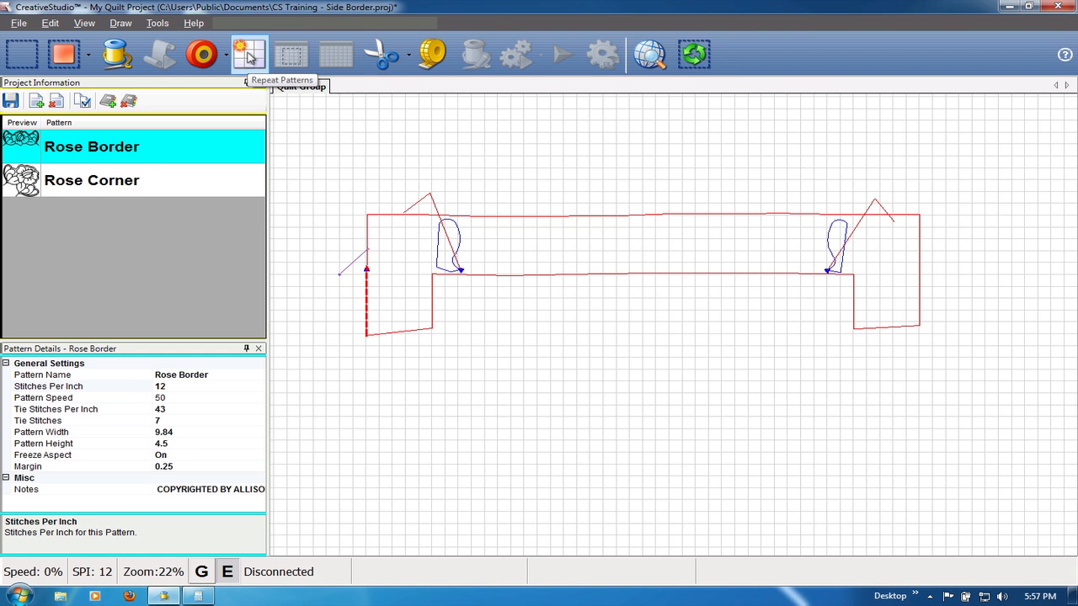
pyautogui.click(249, 55)
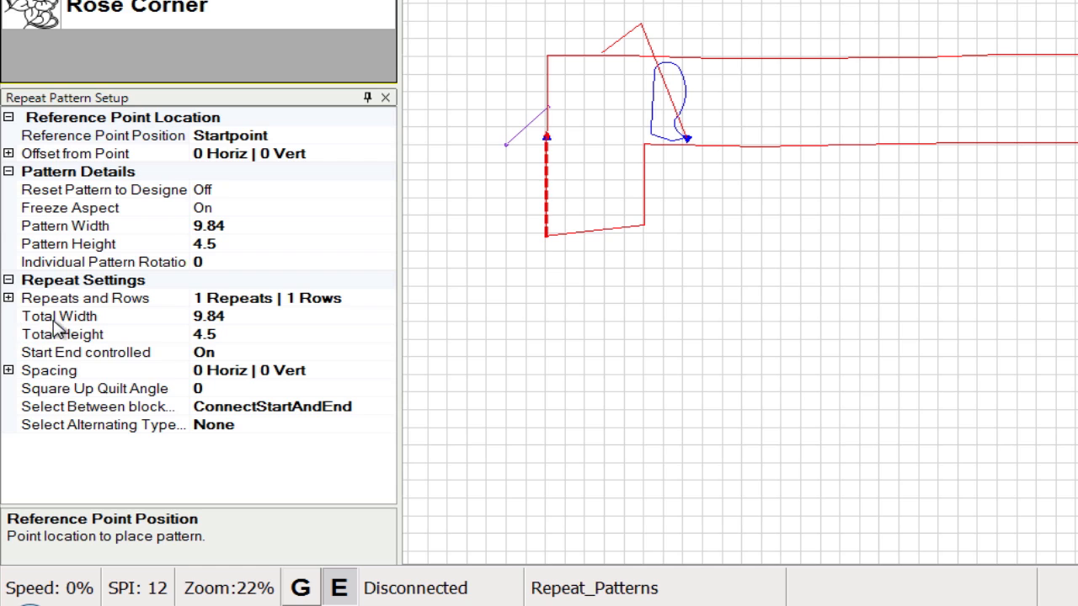
pyautogui.click(245, 316)
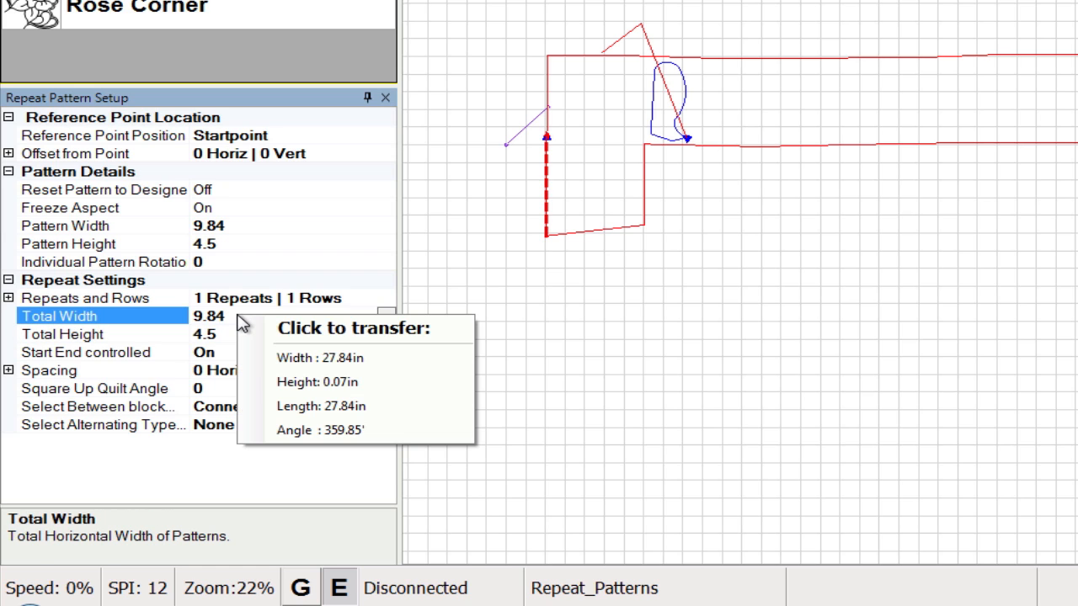
pyautogui.click(345, 408)
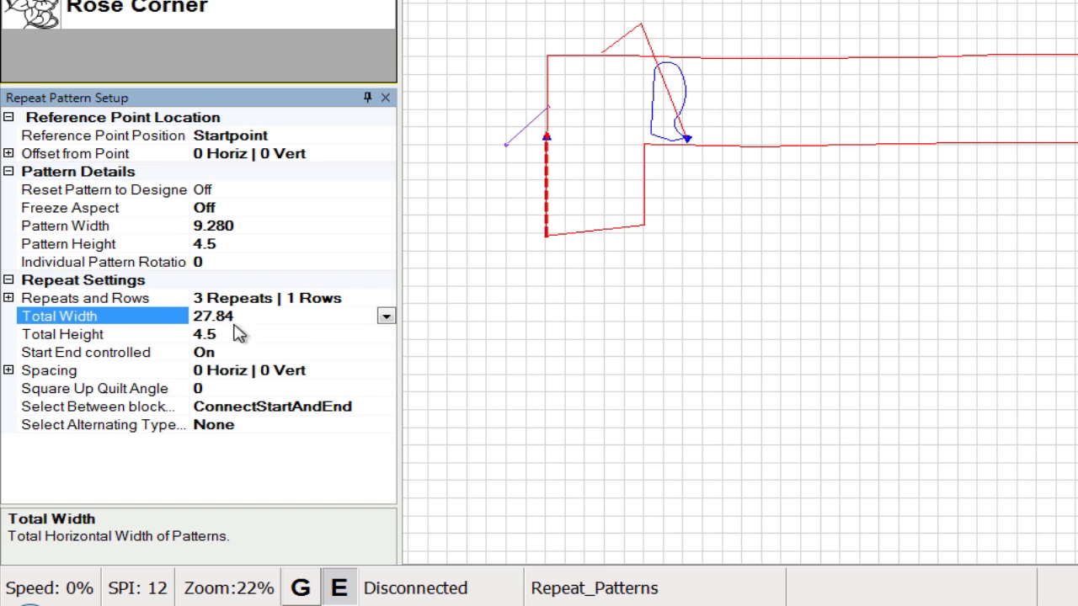
# - Set the repeat's Square Up Quilt Angle to the measured 359.85 and place the row of three Rose Border repeats
pyautogui.click(223, 392)
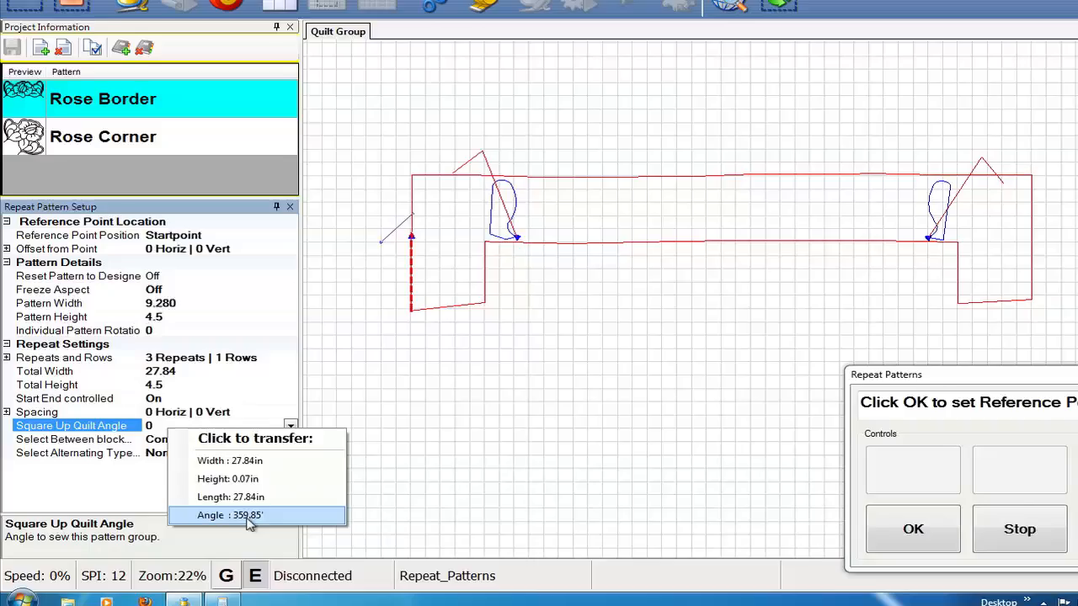
pyautogui.click(248, 517)
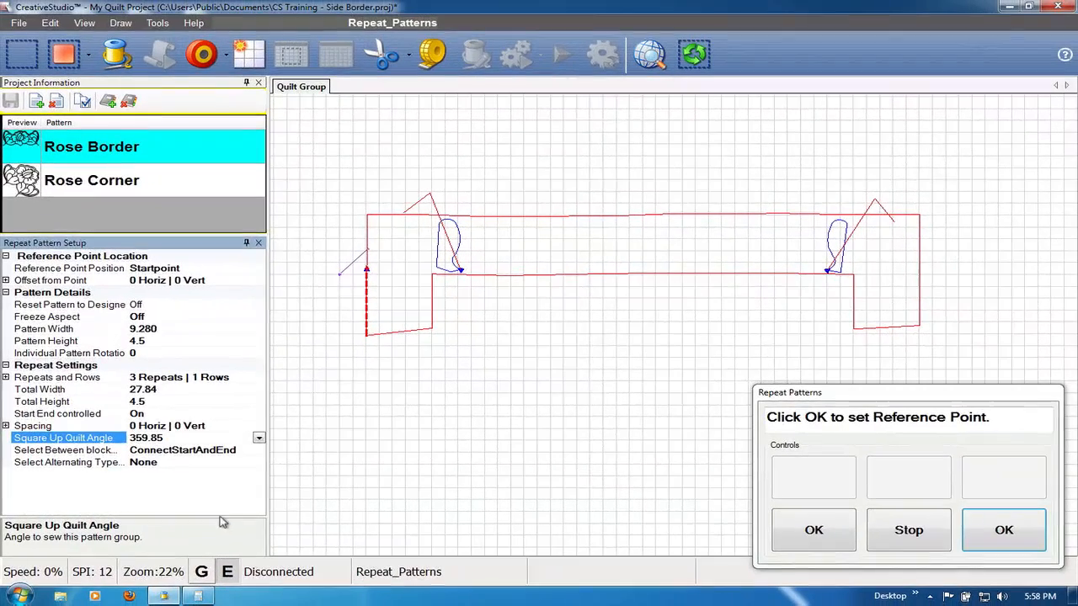
pyautogui.click(1077, 531)
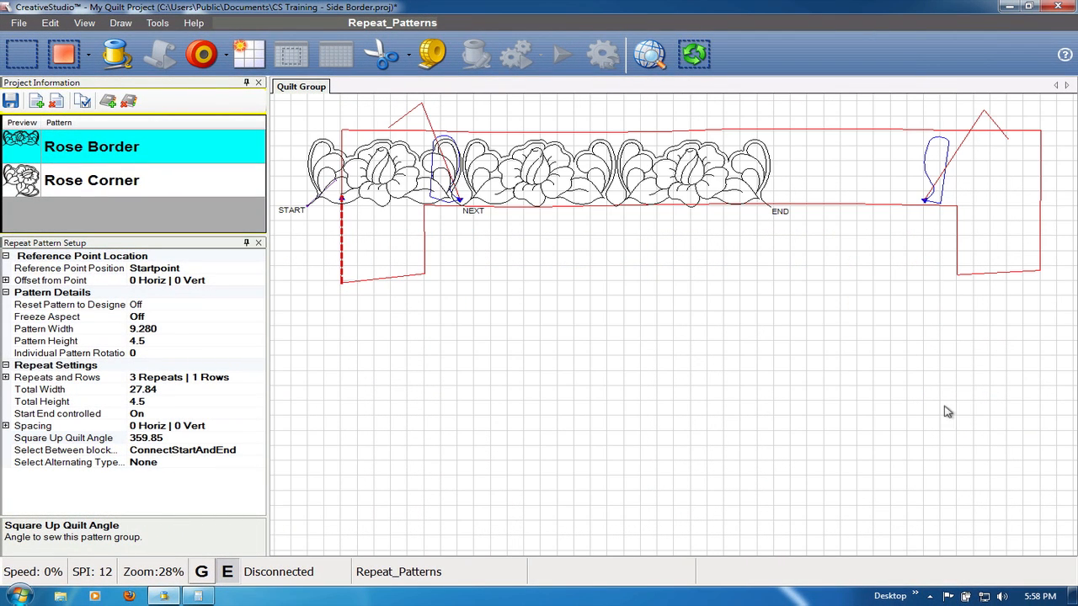
# - Select all three Rose Border repeats and End Snap the row's end to the right P2P line's lower end and its start to the left one's
pyautogui.click(345, 187)
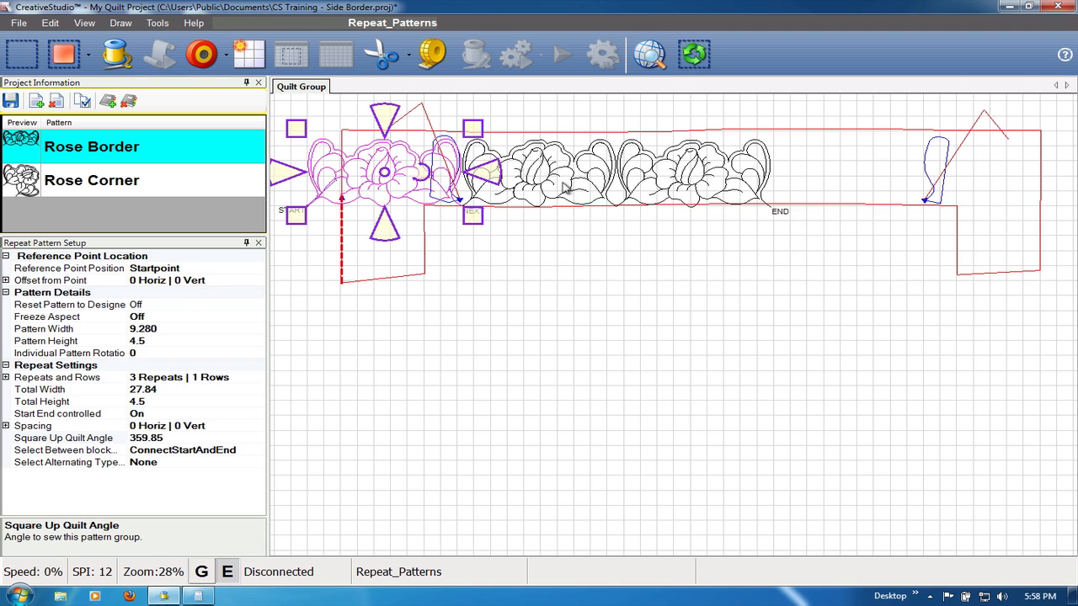
pyautogui.keyDown('ctrl'); pyautogui.click(564, 191); pyautogui.keyUp('ctrl')
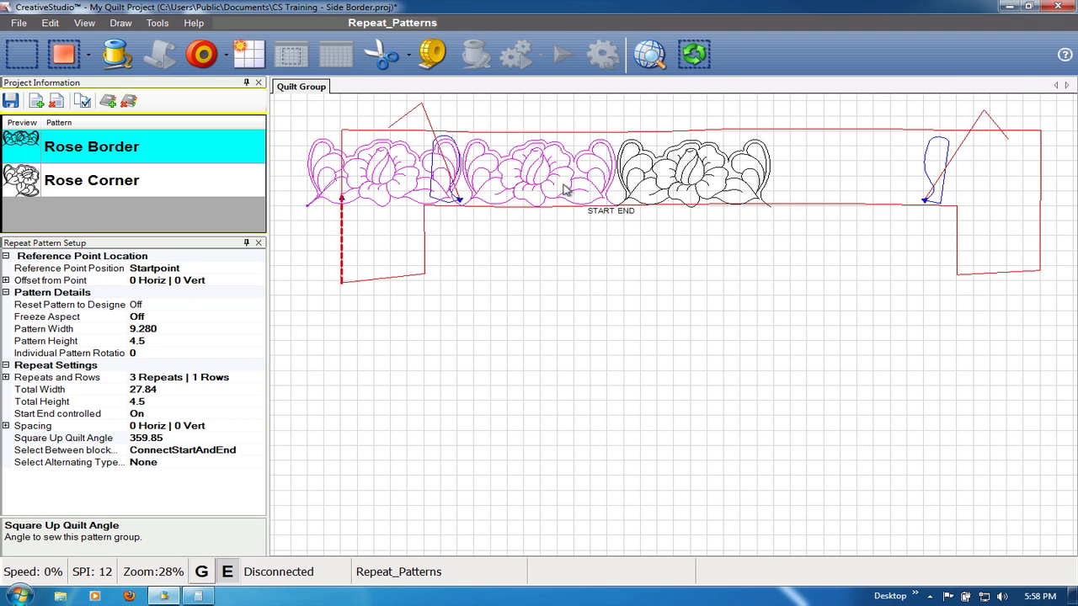
pyautogui.keyDown('ctrl'); pyautogui.click(710, 182); pyautogui.keyUp('ctrl')
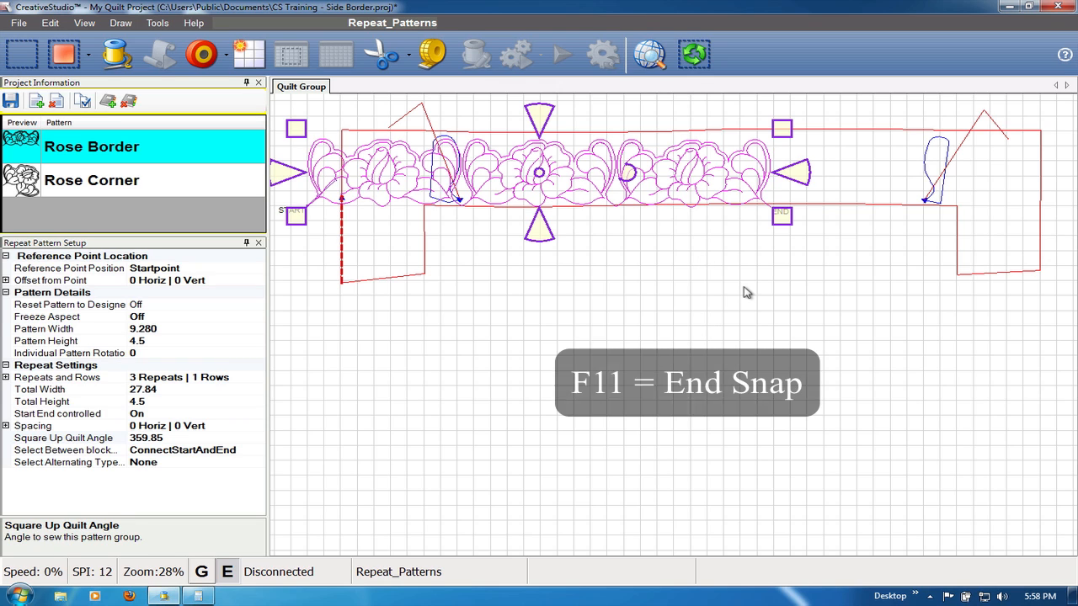
pyautogui.press('F11')
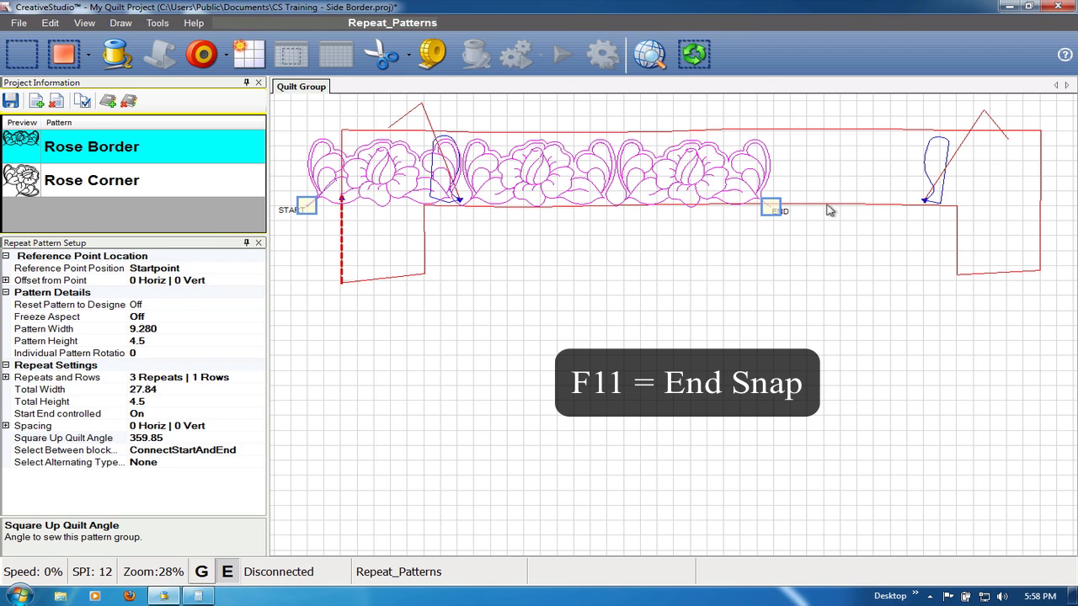
pyautogui.click(772, 209)
pyautogui.press('F11')
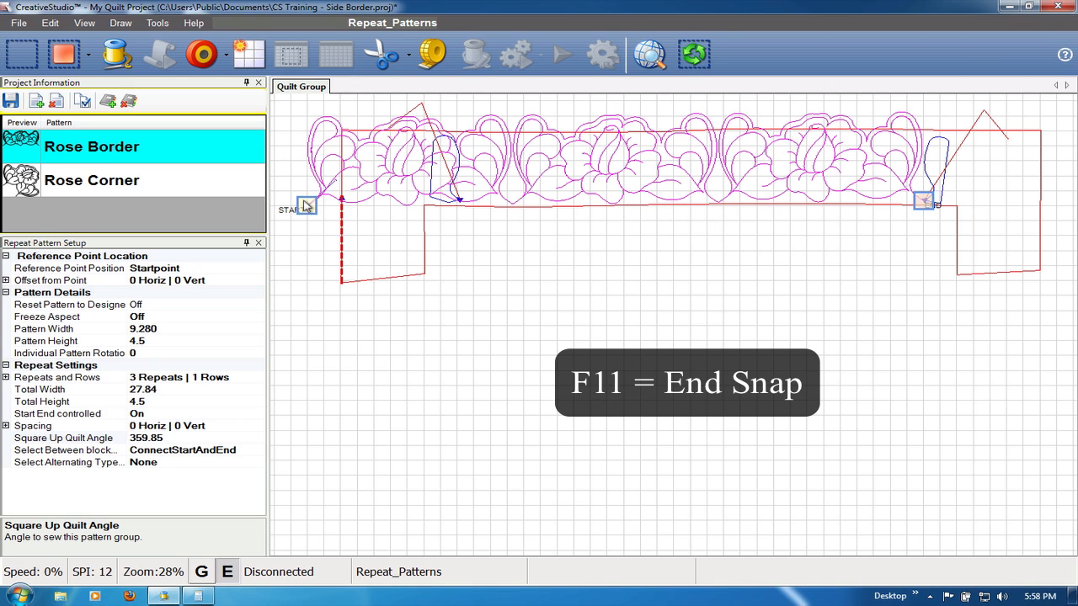
pyautogui.moveTo(306, 208)
pyautogui.mouseDown()
pyautogui.moveTo(385, 193)
pyautogui.moveTo(465, 202)
pyautogui.mouseUp()
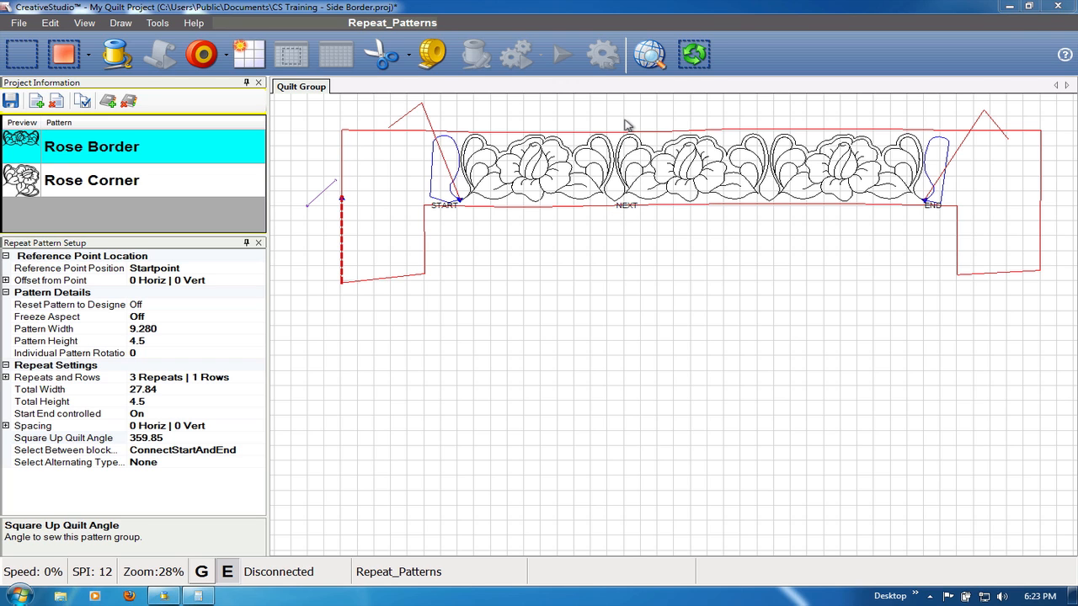
pyautogui.scroll(3, 624, 125)
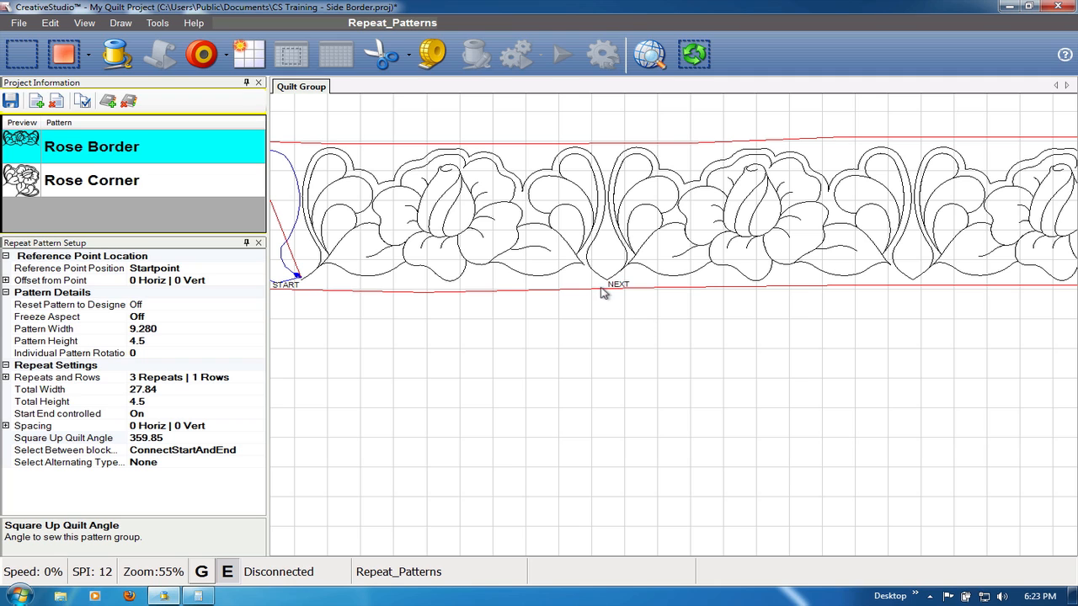
# - Select the first Rose Border repeat and move its end point slightly down toward the lower border line
pyautogui.click(570, 251)
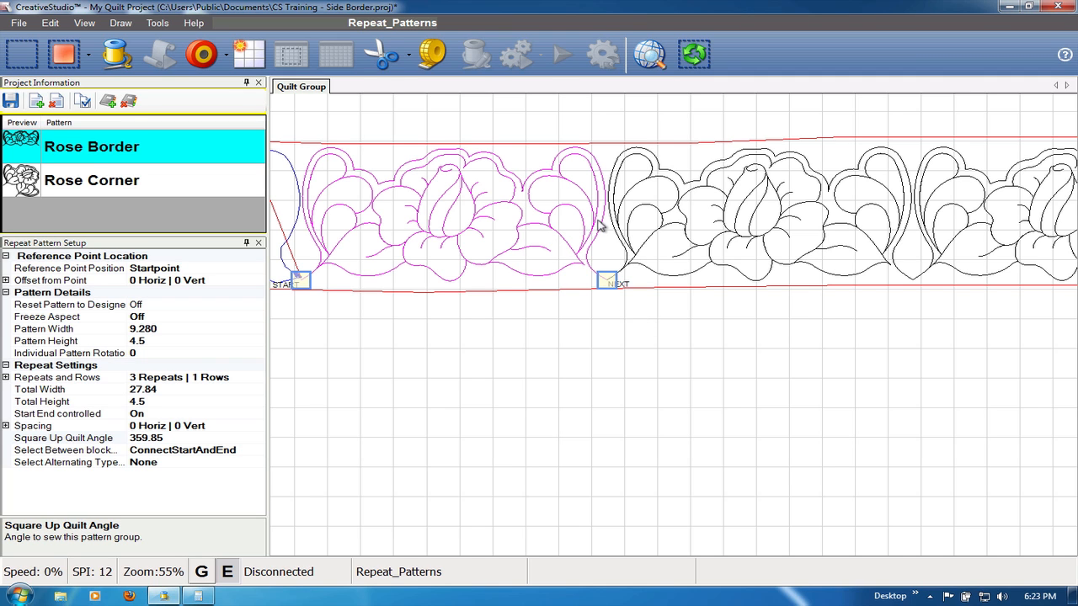
pyautogui.scroll(1, 626, 210)
pyautogui.scroll(3, 623, 210)
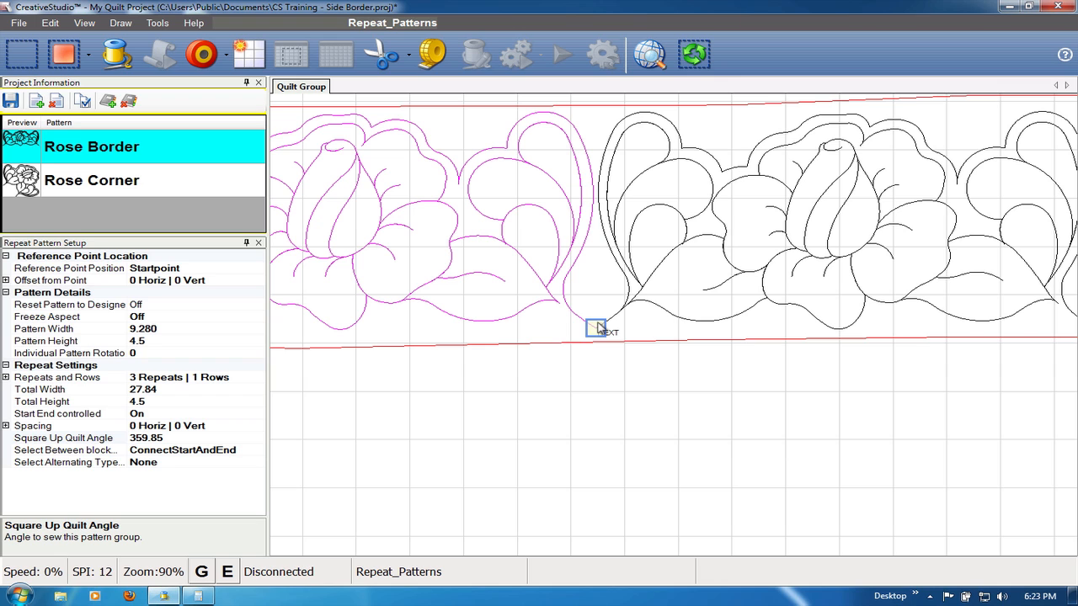
pyautogui.scroll(2, 596, 328)
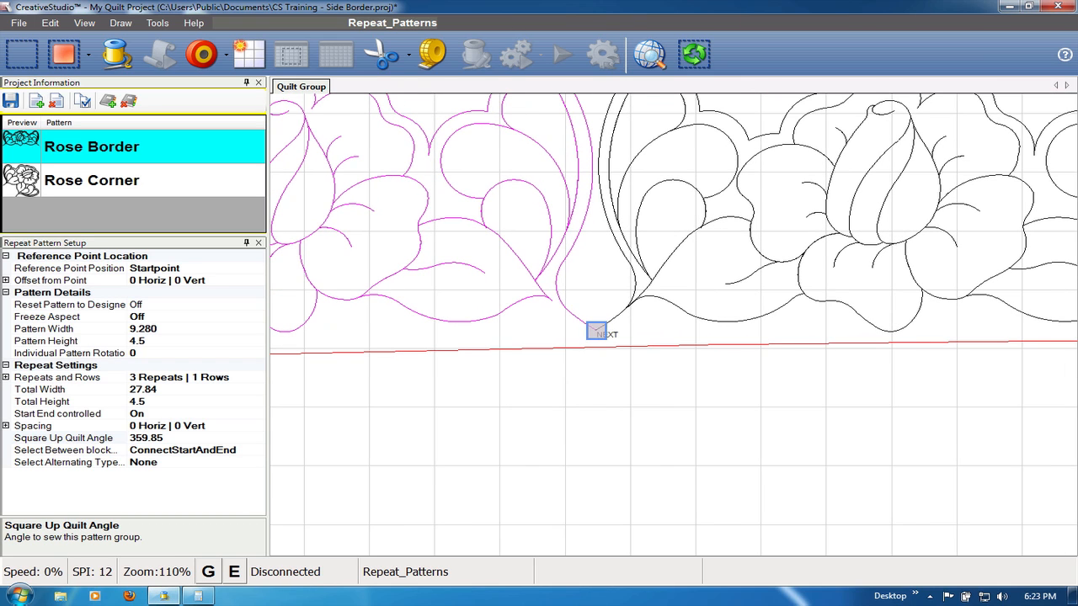
pyautogui.moveTo(594, 331); pyautogui.dragTo(594, 335)
# - Move the middle Rose Border repeat's start point slightly down to meet the first repeat's end, and clear the selection
pyautogui.scroll(-2, 583, 403)
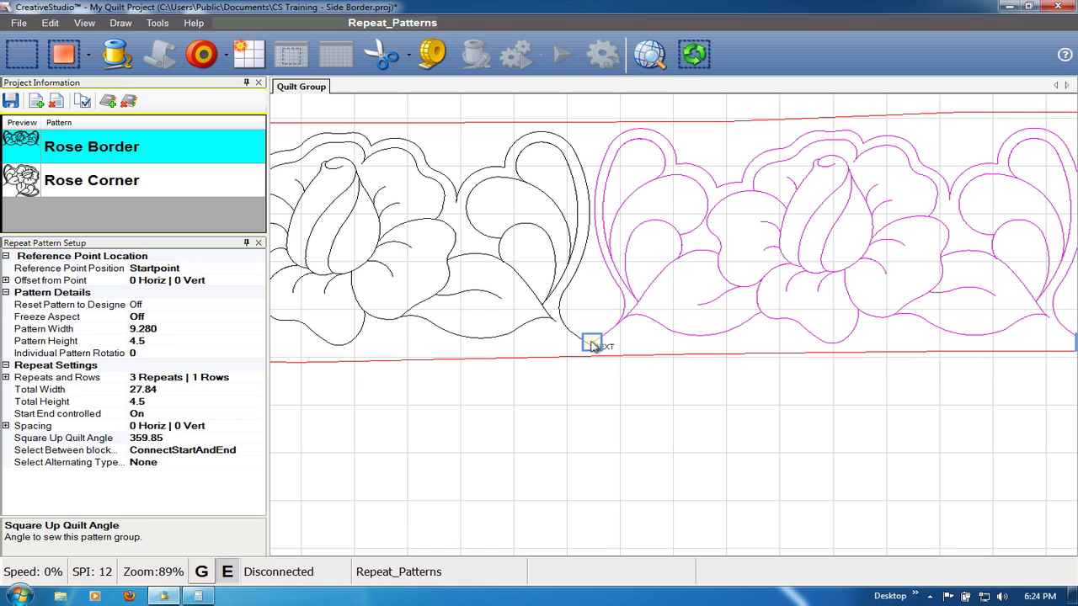
pyautogui.moveTo(591, 342); pyautogui.dragTo(591, 351)
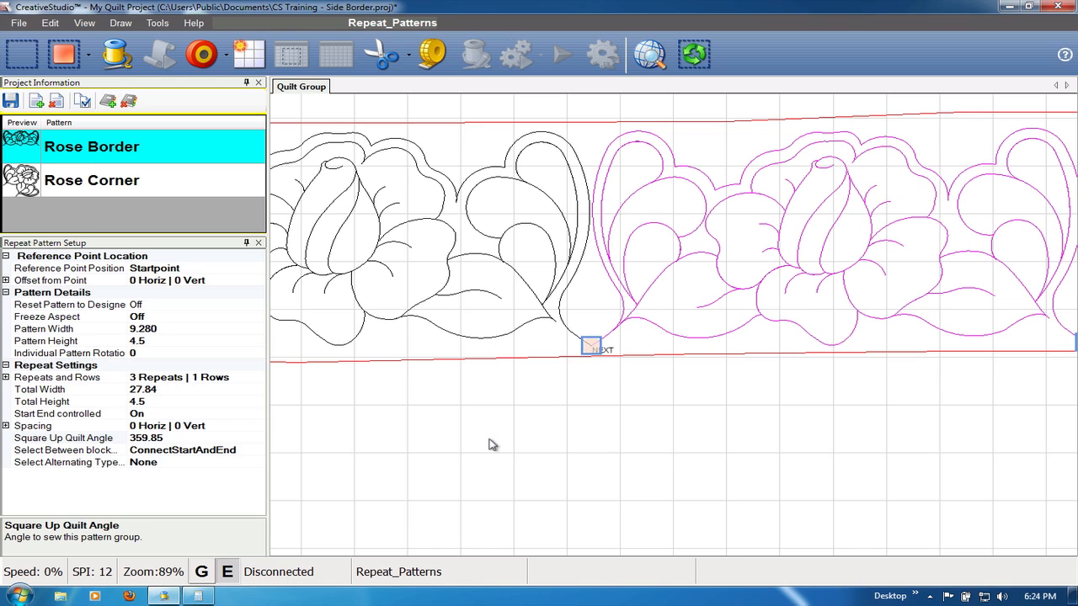
pyautogui.scroll(-2, 493, 445)
pyautogui.scroll(-1, 492, 444)
pyautogui.scroll(-3, 690, 387)
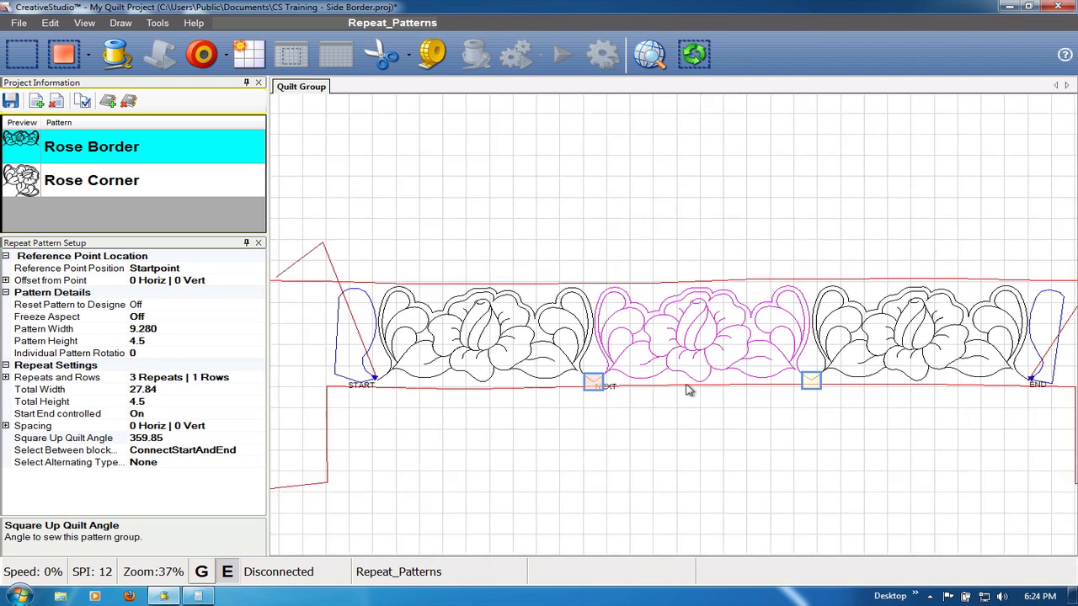
pyautogui.scroll(2, 980, 375)
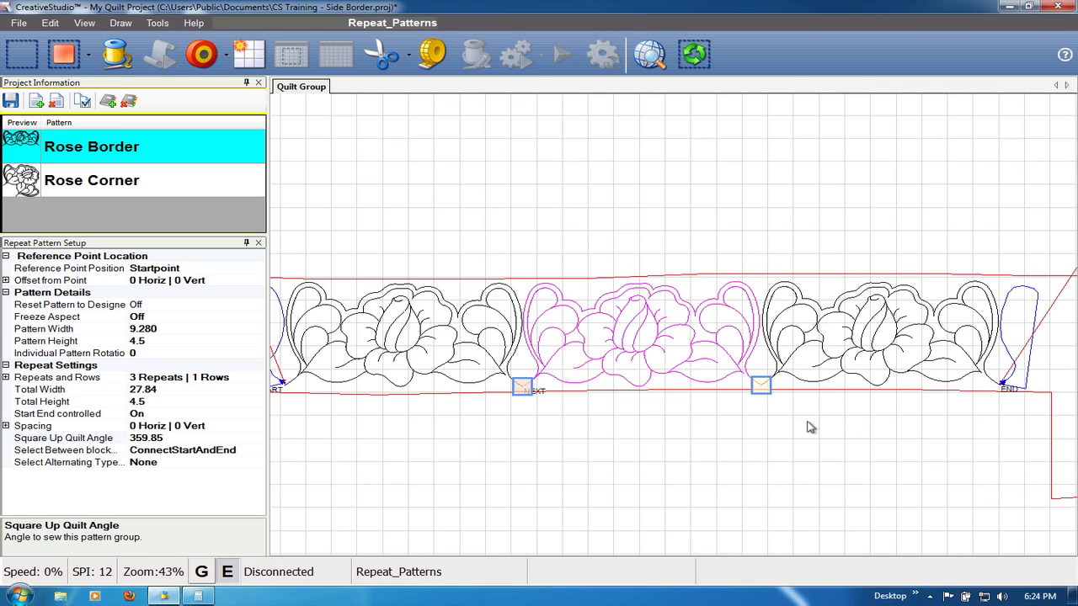
pyautogui.click(806, 429)
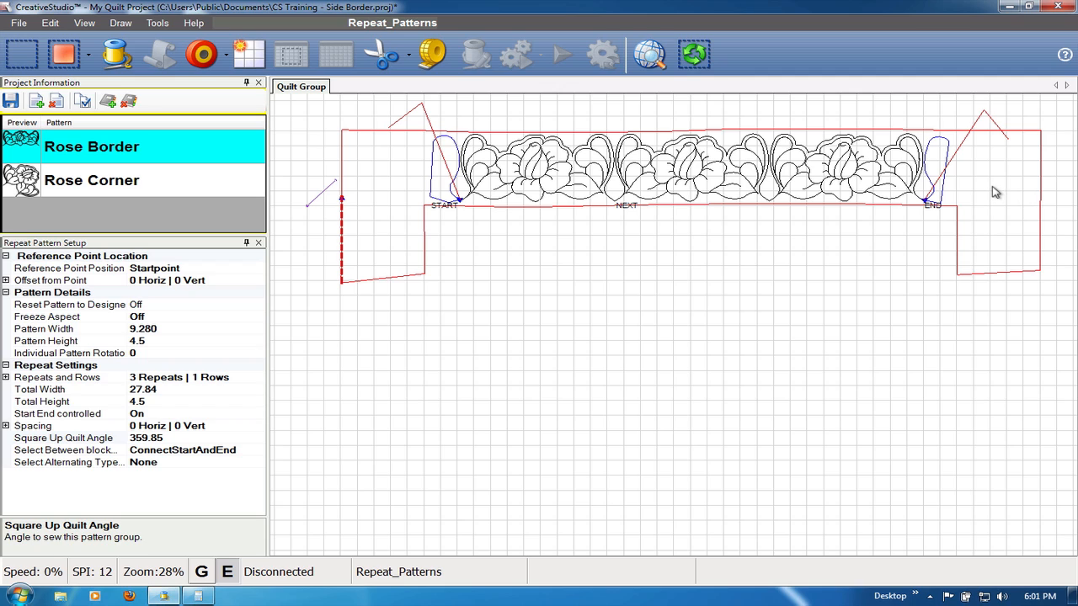
pyautogui.click(931, 195)
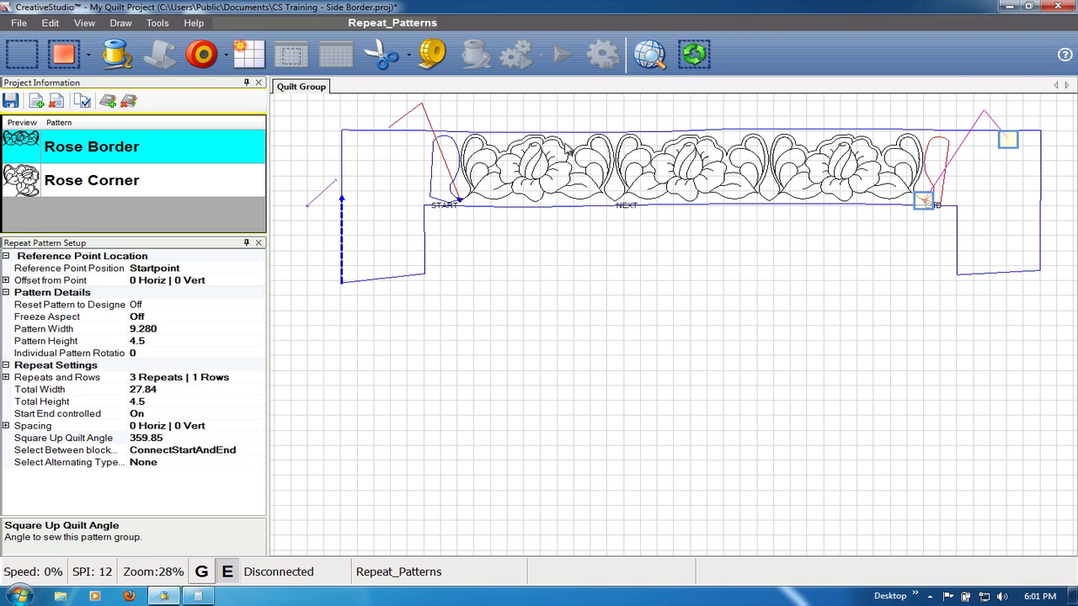
pyautogui.click(459, 202)
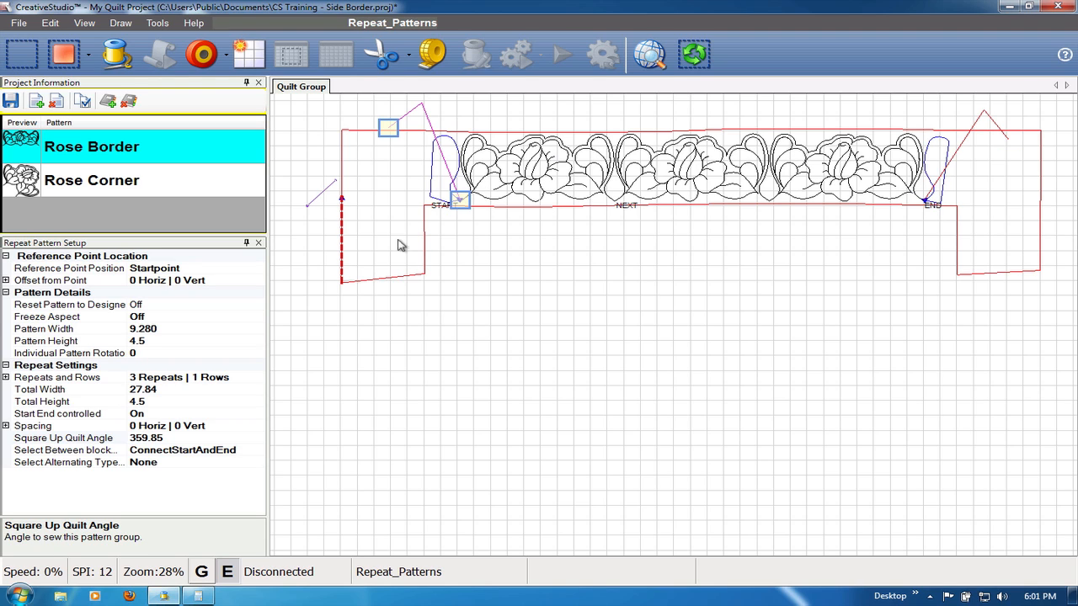
pyautogui.click(459, 503)
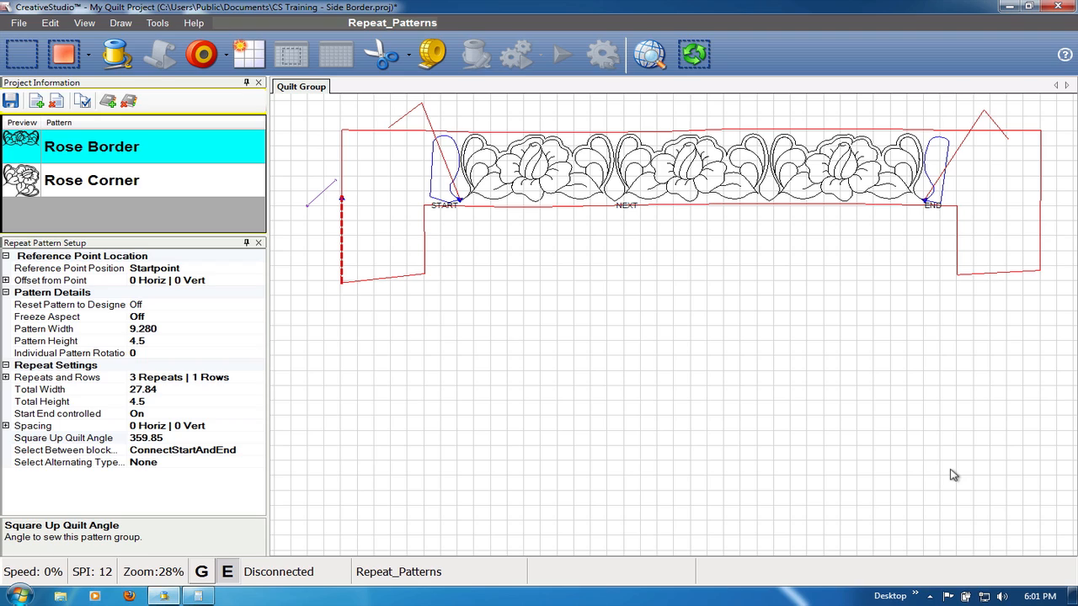